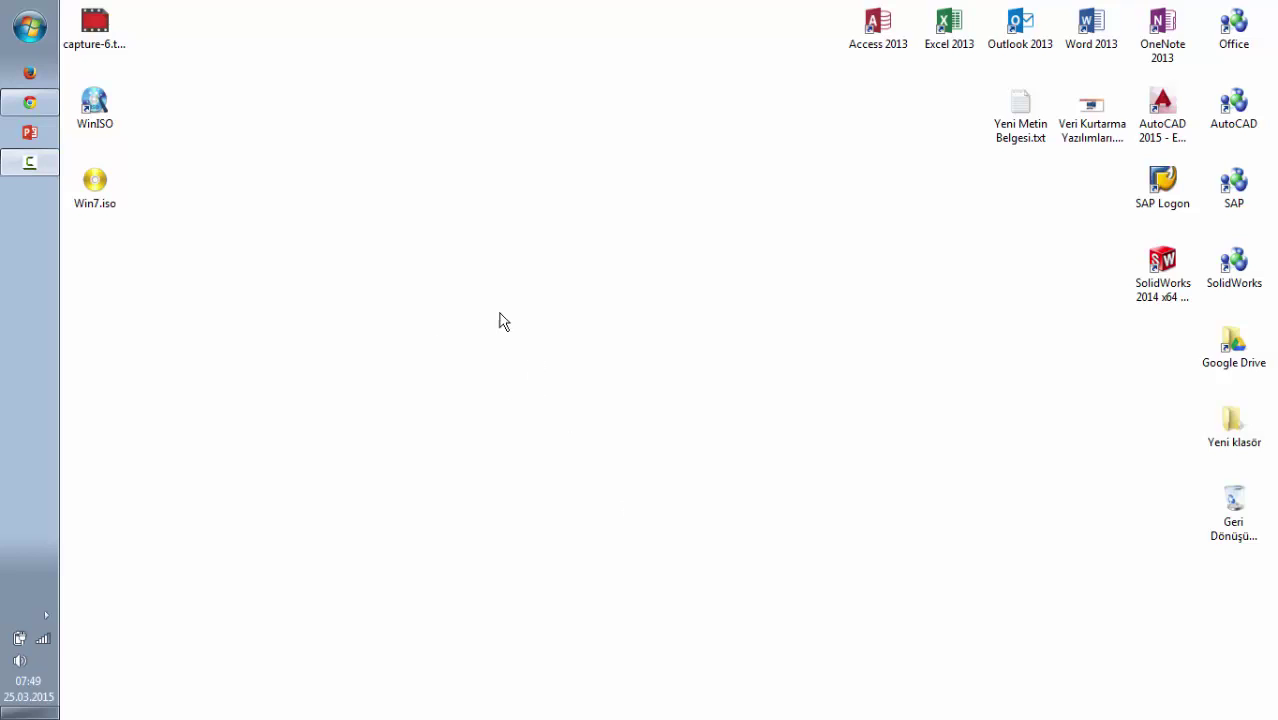
Step: Switch to Chrome, search the web for "winiso" and open the download page of the official winiso.com site
{"action": "left_click", "coordinate": [30, 103]}
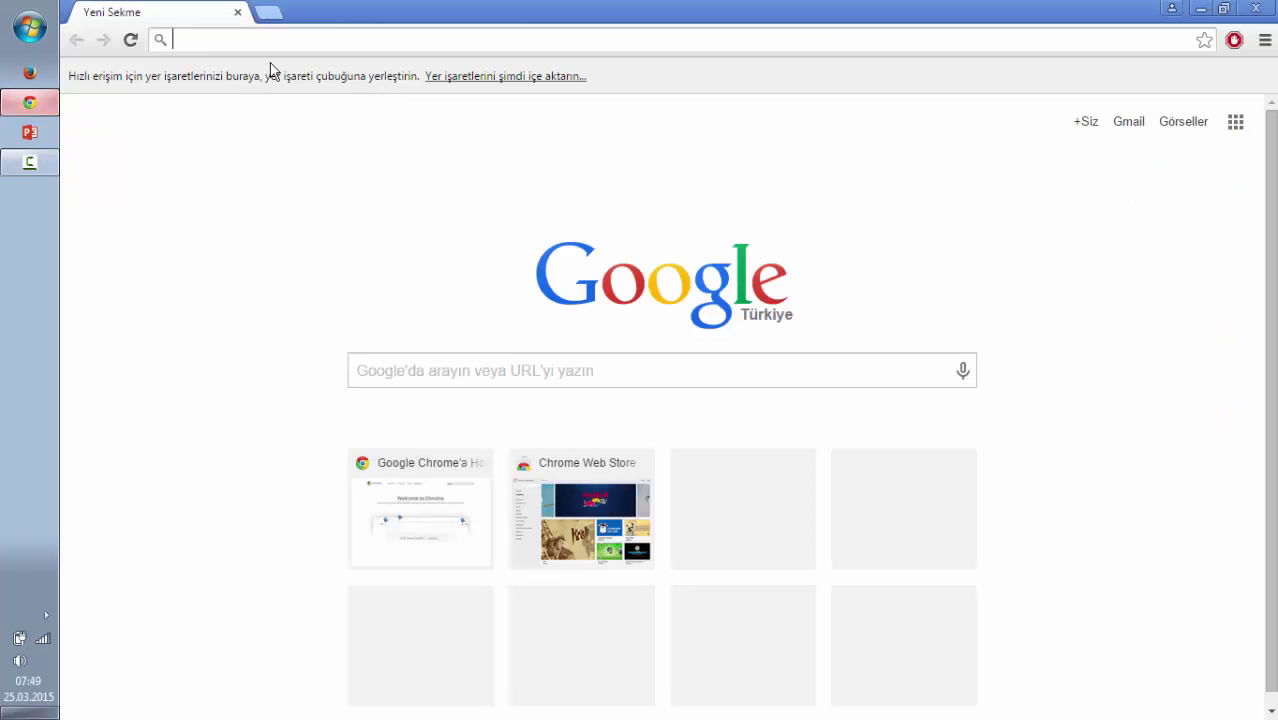
{"action": "type", "text": "wi"}
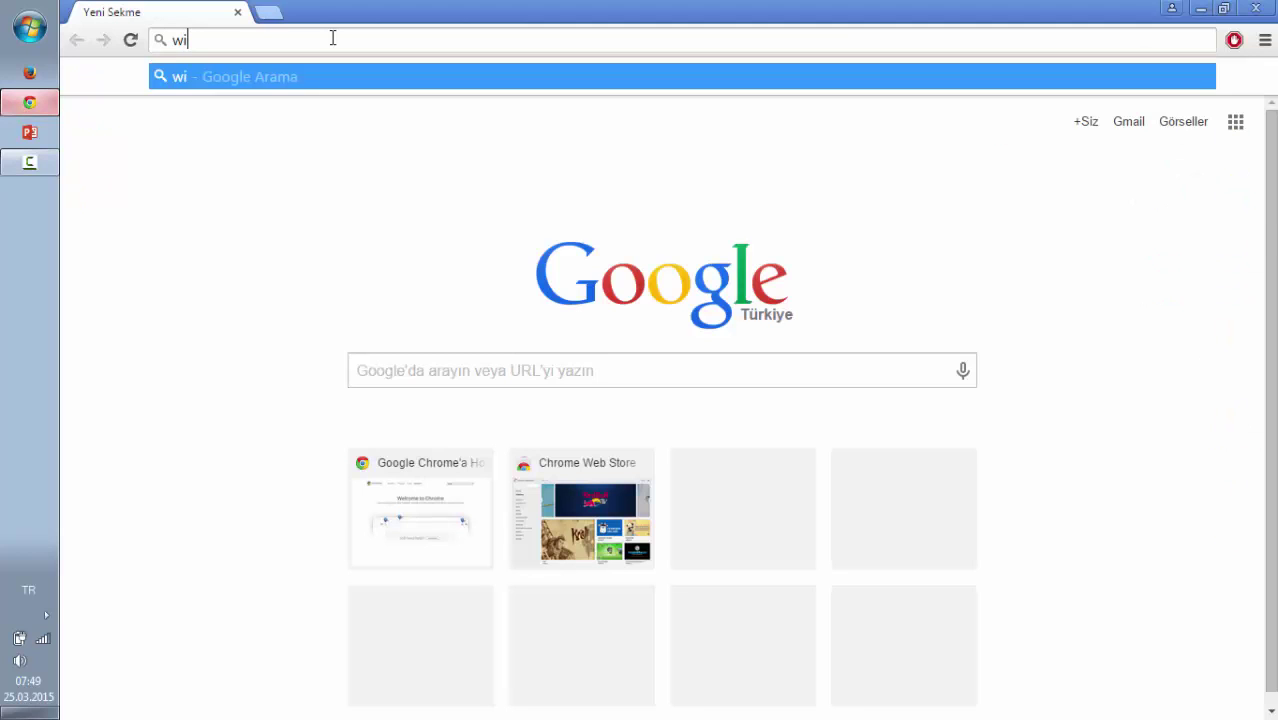
{"action": "type", "text": "niso"}
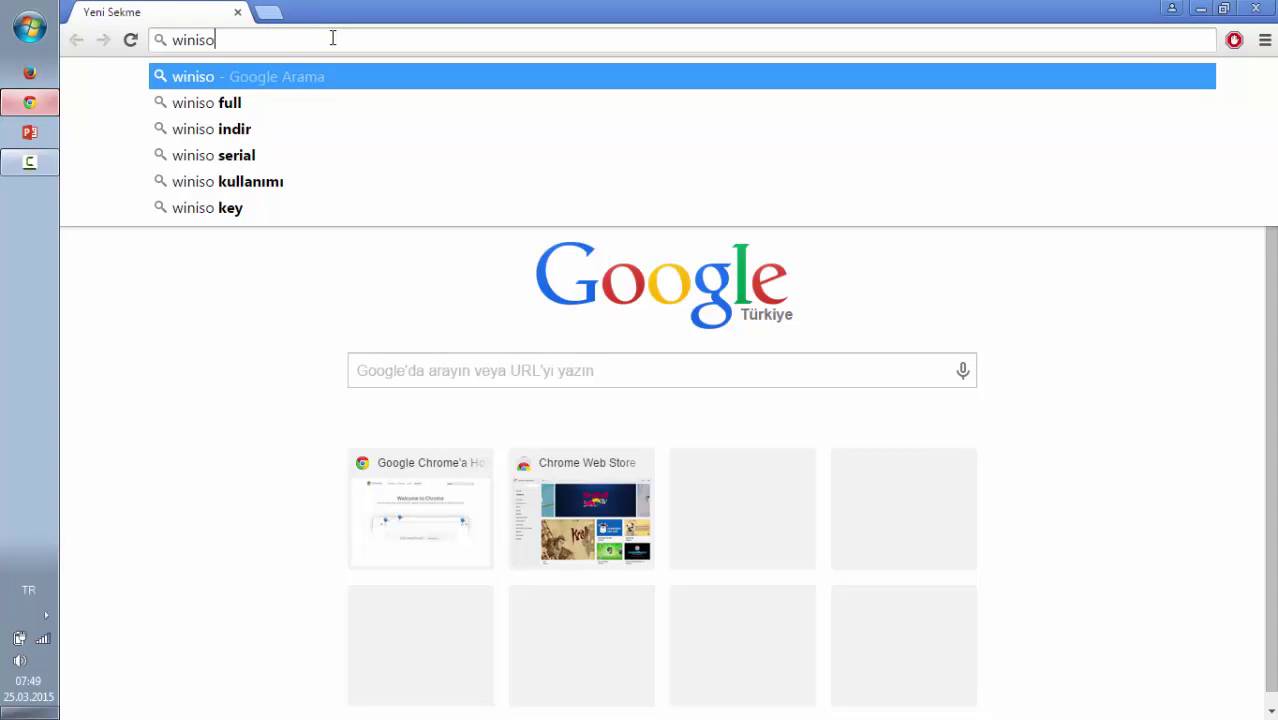
{"action": "key", "text": "Return"}
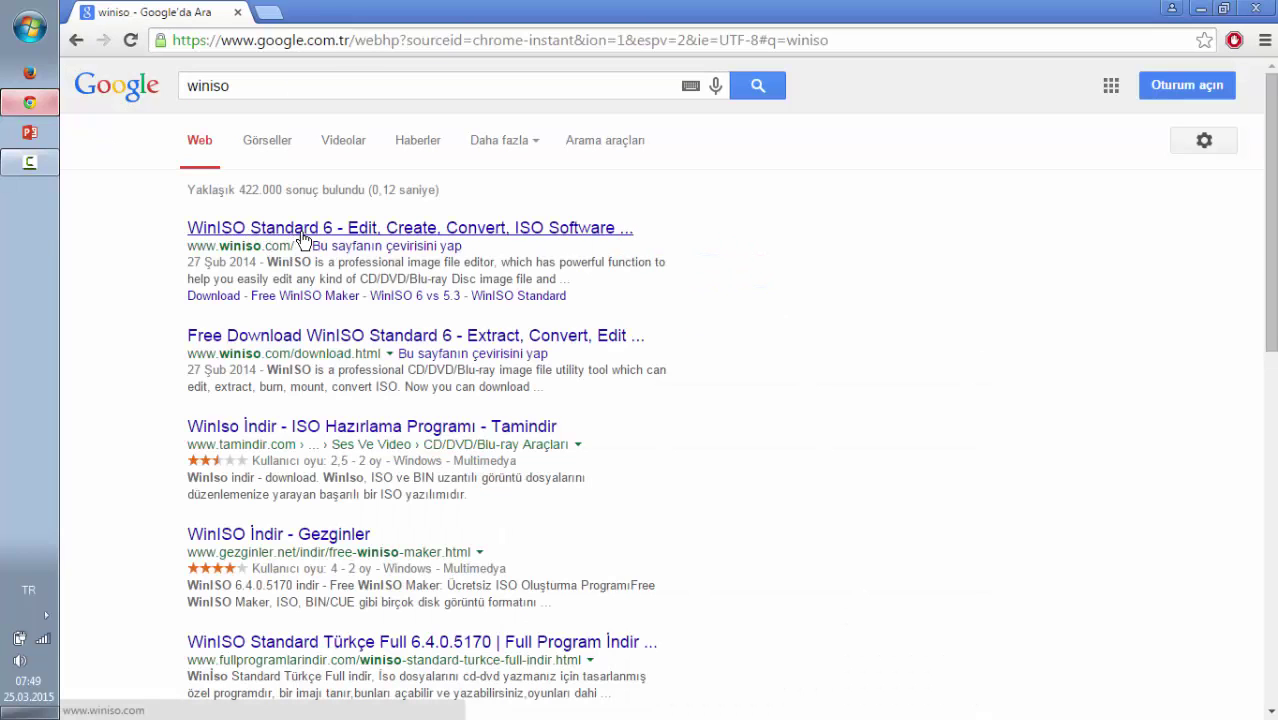
{"action": "left_click", "coordinate": [309, 237]}
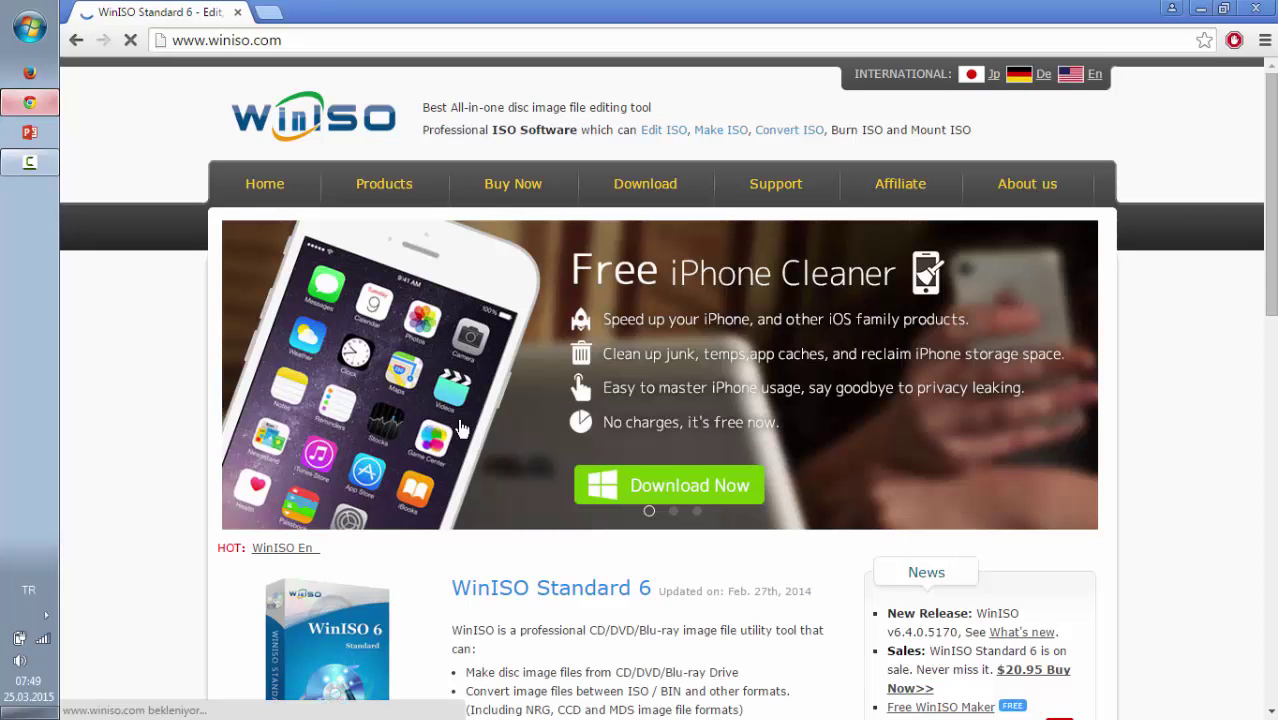
{"action": "left_click", "coordinate": [645, 190]}
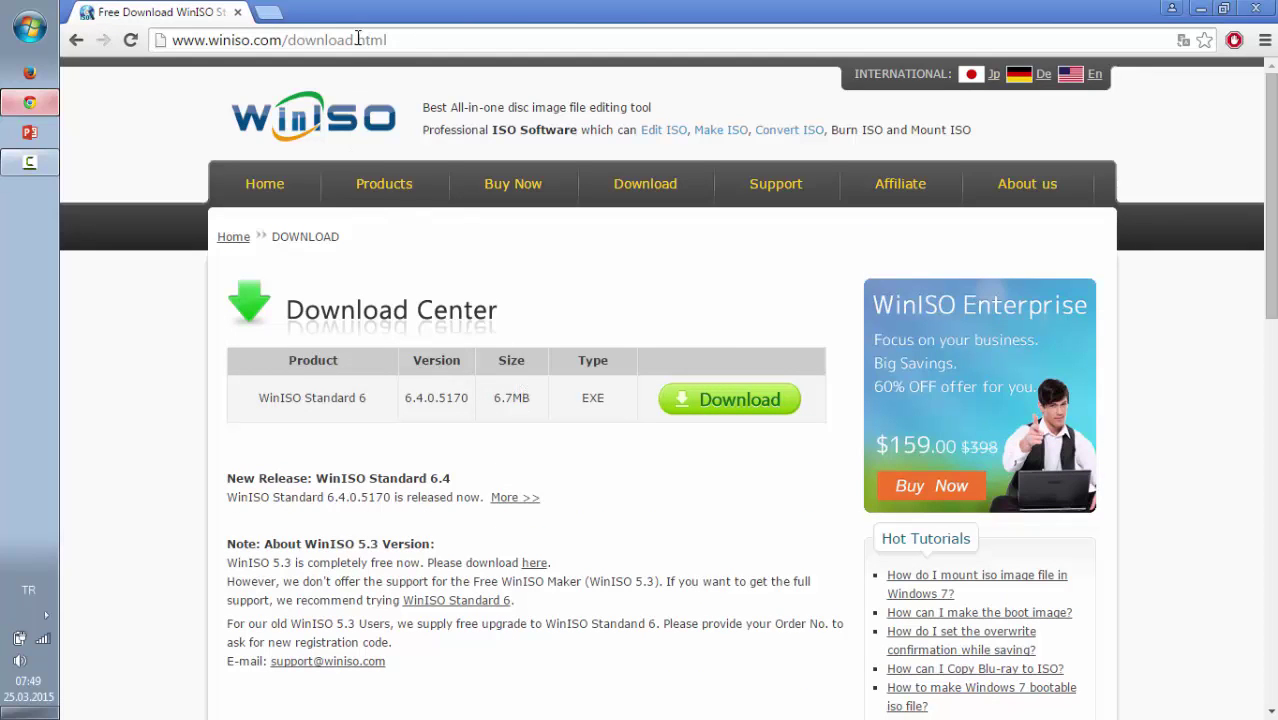
Step: Search for "windows usb dvd download tool" in a new browser tab and open the Microsoft Store result
{"action": "left_click", "coordinate": [268, 12]}
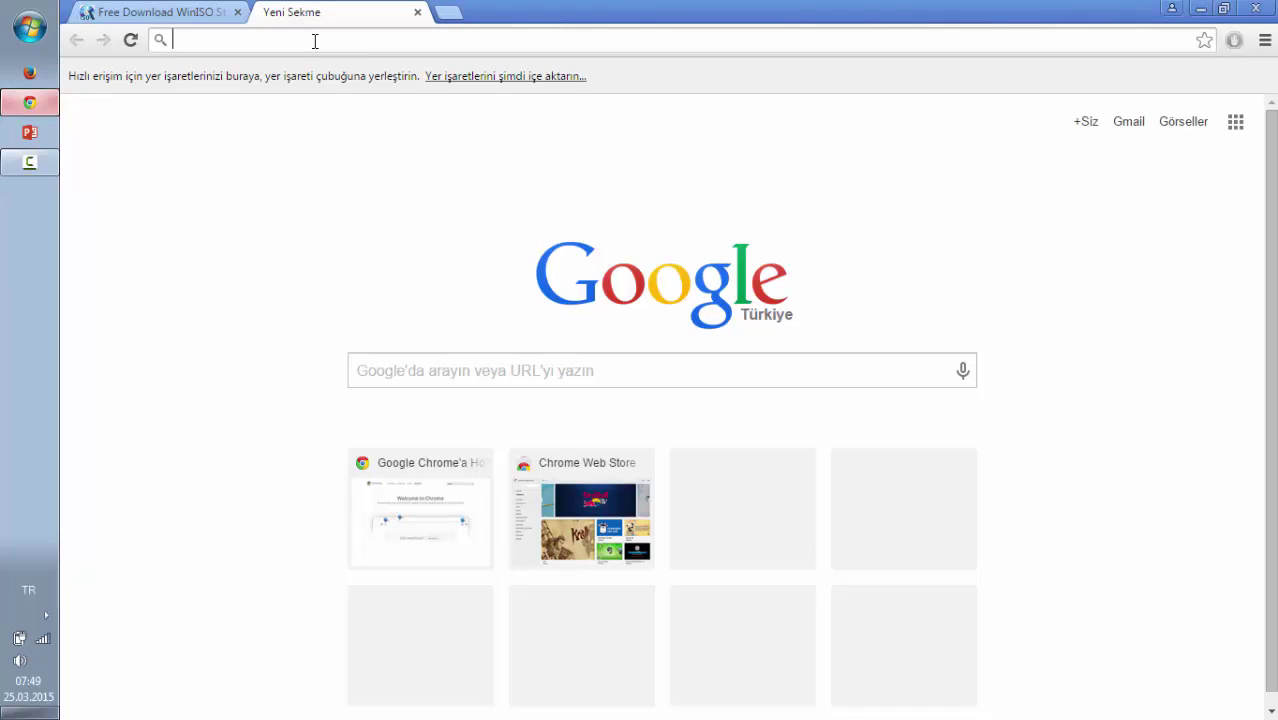
{"action": "type", "text": "windows"}
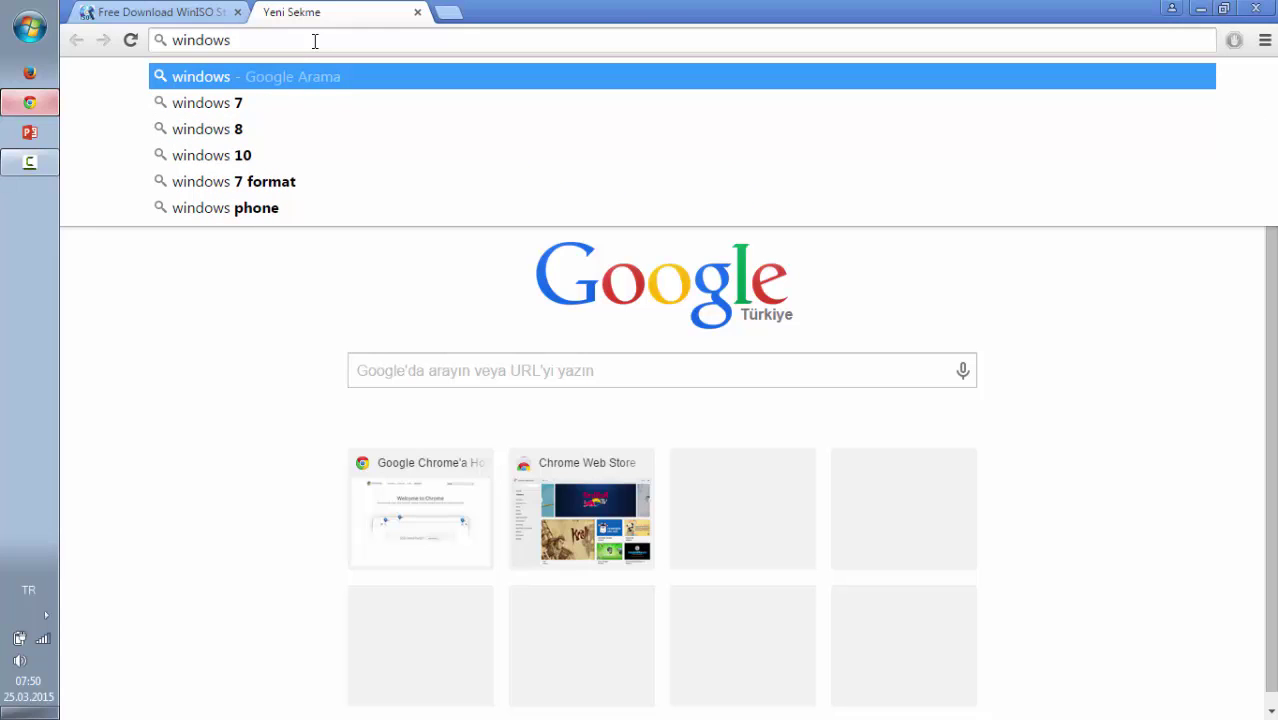
{"action": "type", "text": " usb"}
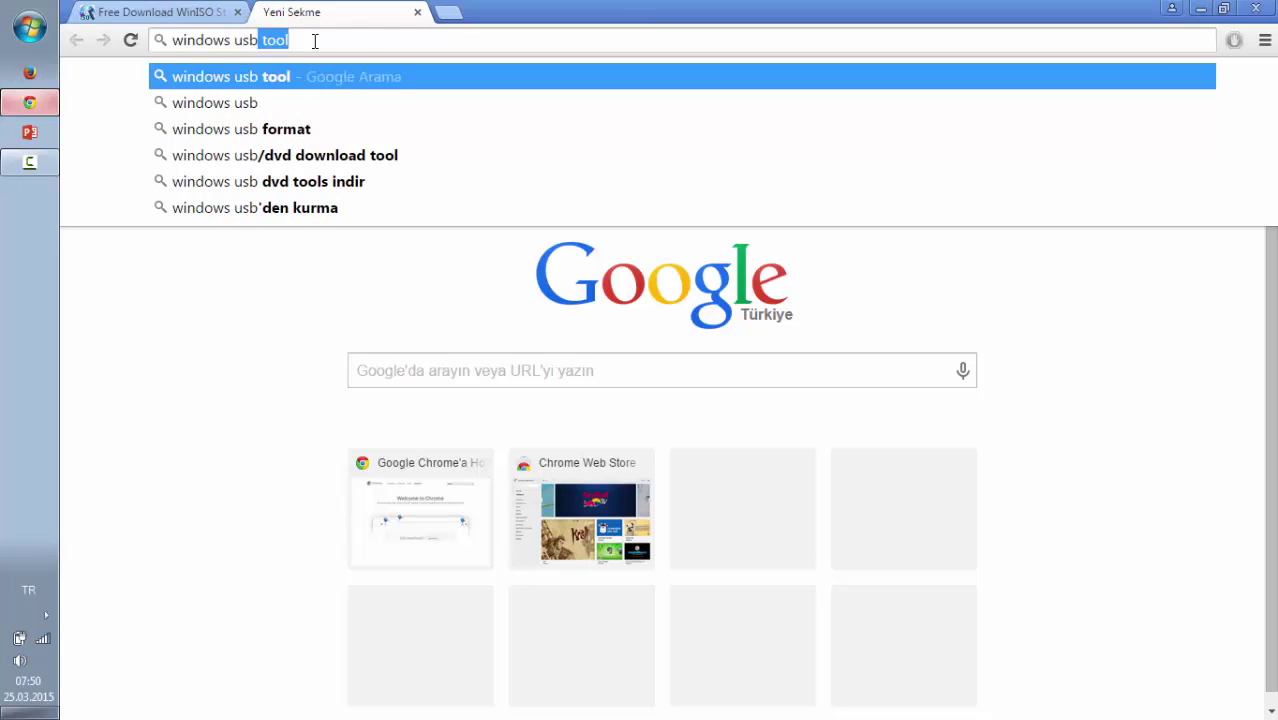
{"action": "type", "text": " dvd do"}
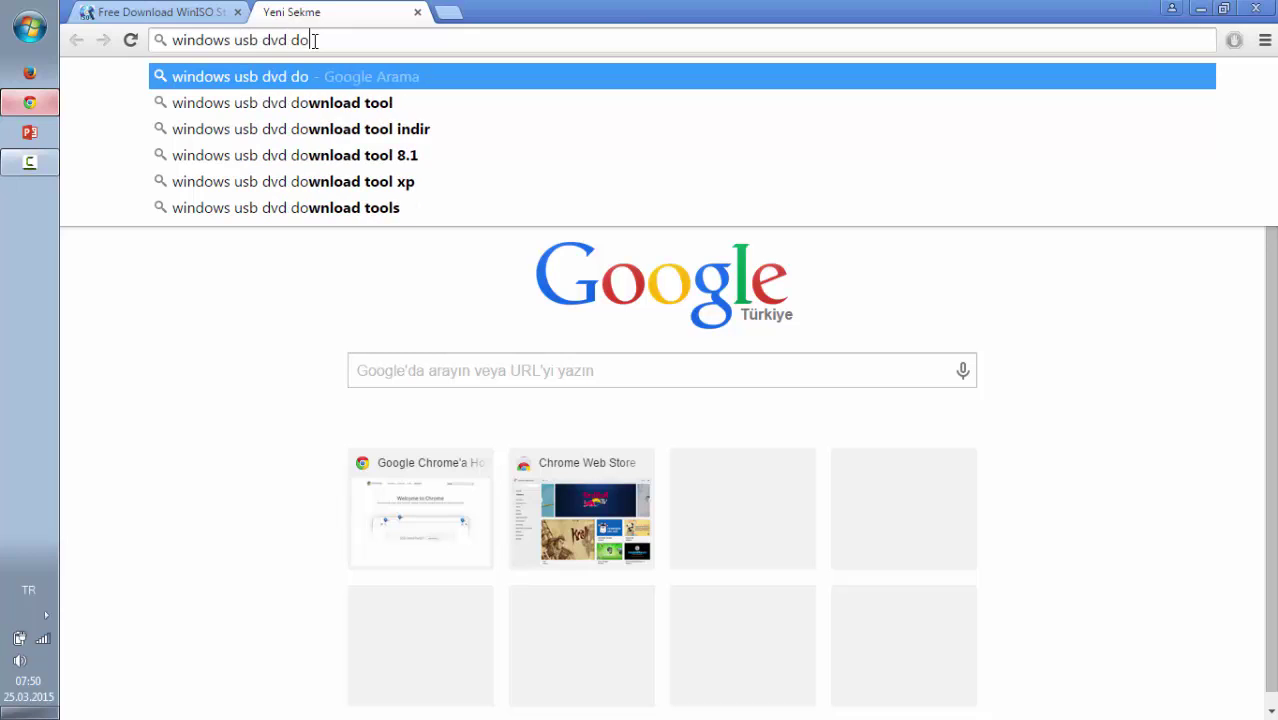
{"action": "type", "text": "wnload "}
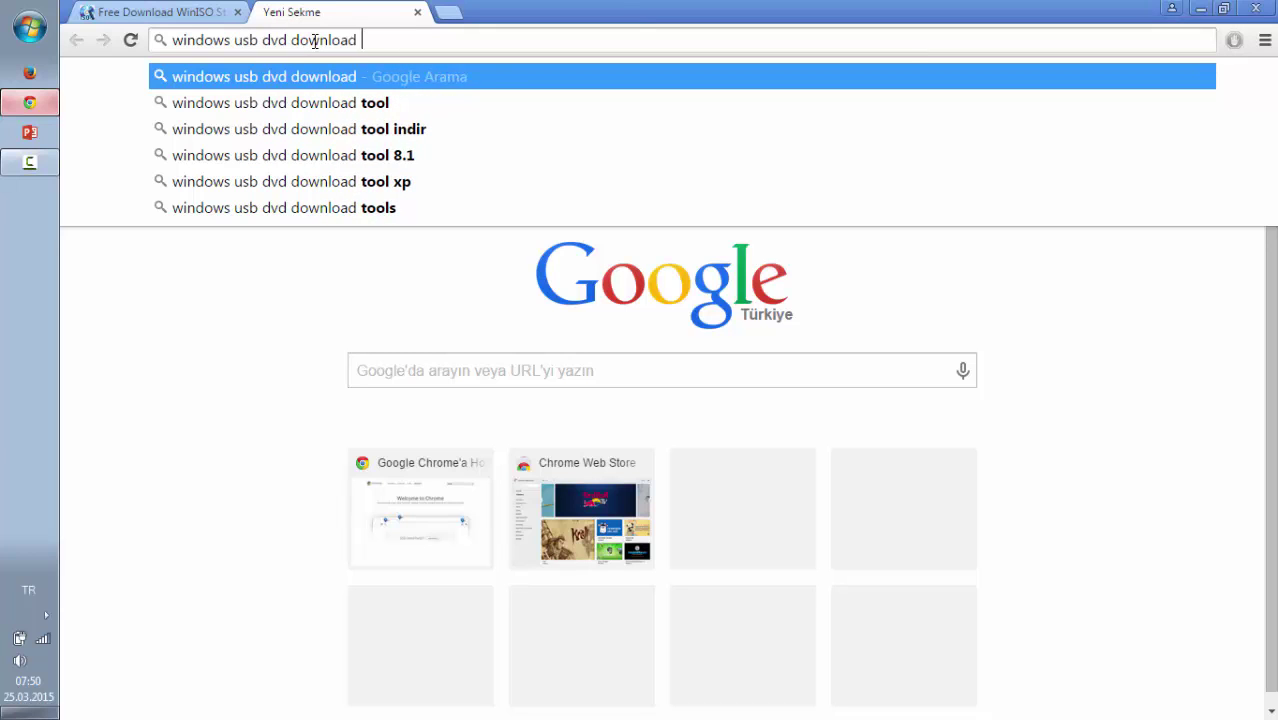
{"action": "type", "text": "tool"}
{"action": "key", "text": "Return"}
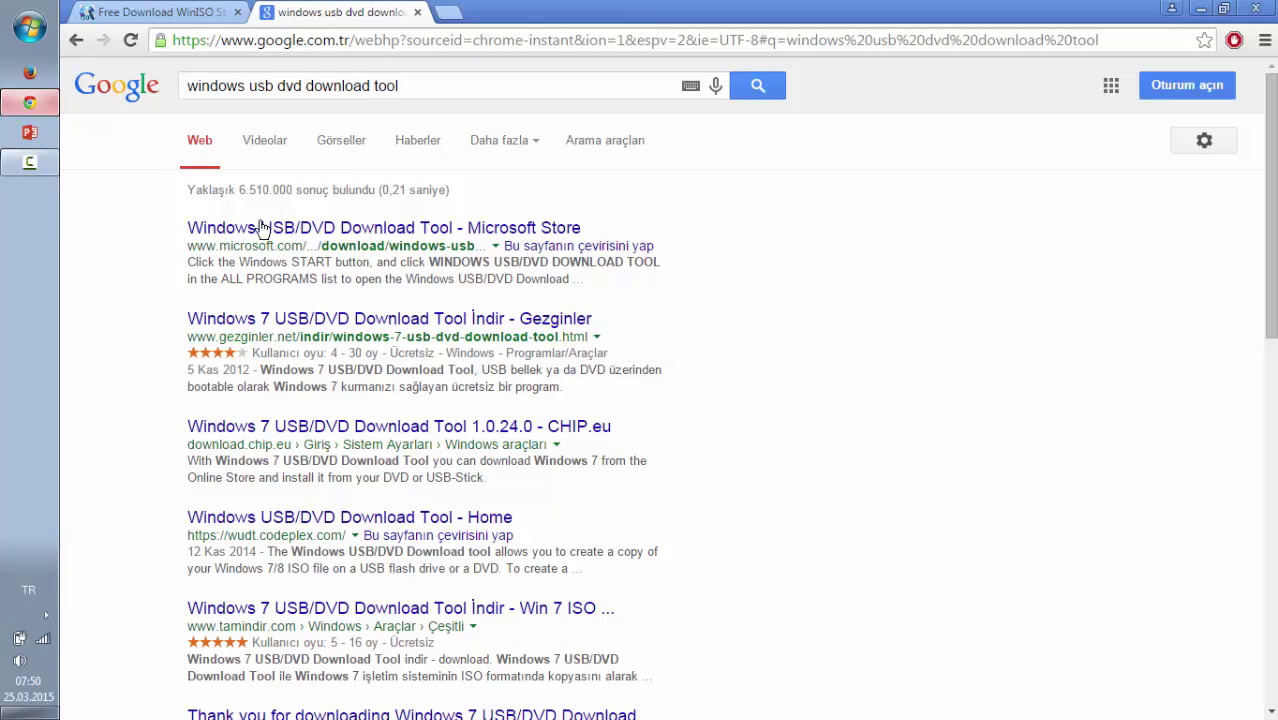
{"action": "left_click_drag", "start_coordinate": [281, 244], "coordinate": [320, 246]}
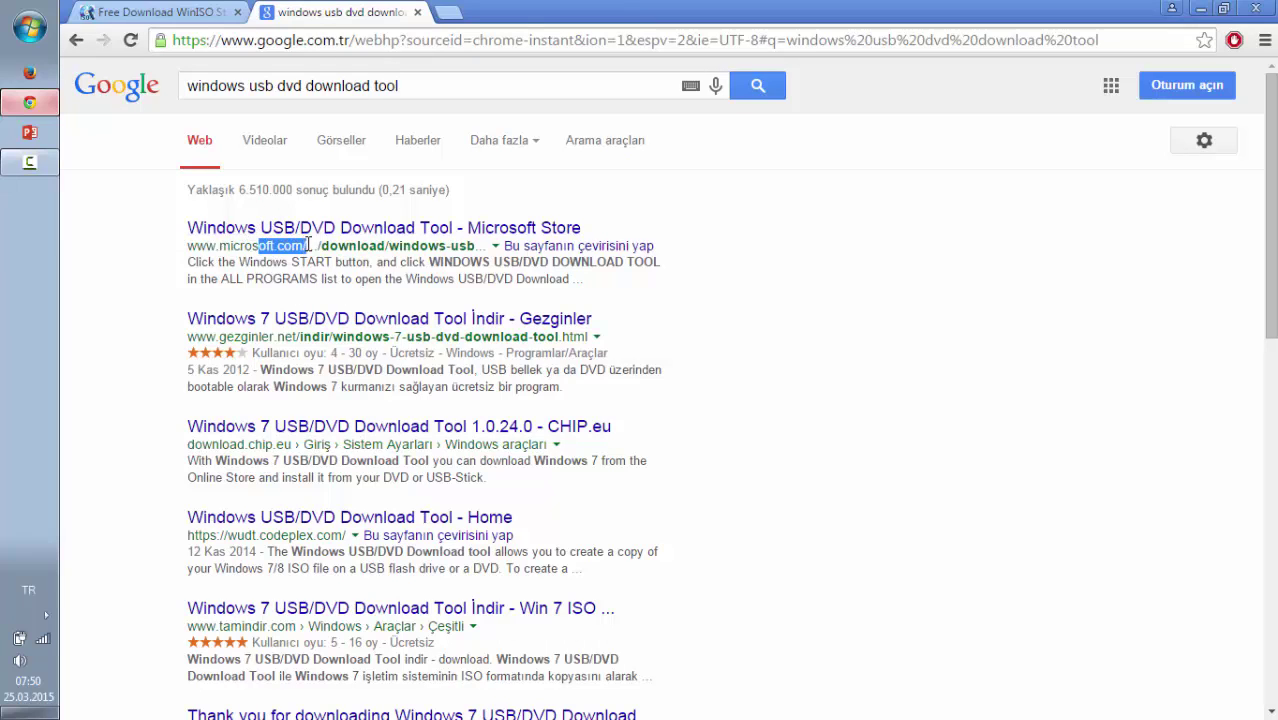
{"action": "left_click", "coordinate": [363, 262]}
{"action": "left_click", "coordinate": [371, 227]}
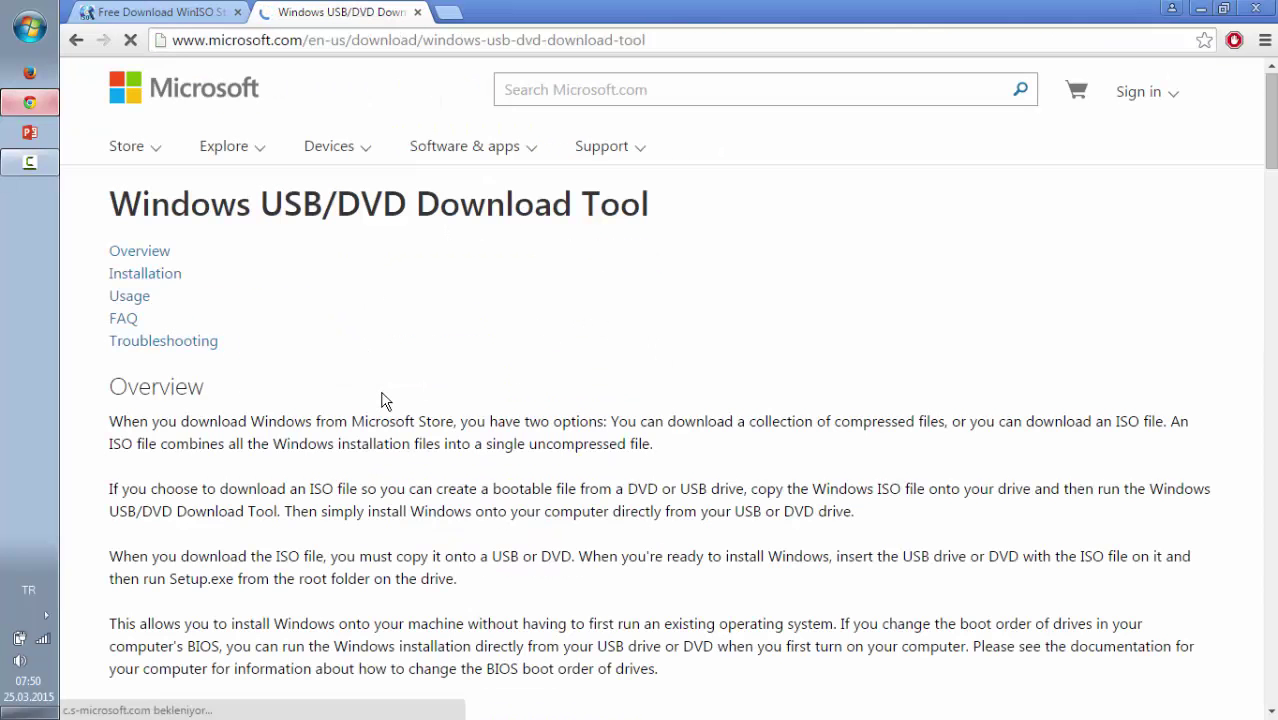
Step: Follow the Installation section's link to the Windows USB/DVD Download Tool page, download the tool and minimize the browser
{"action": "scroll", "coordinate": [547, 330], "scroll_direction": "down", "scroll_amount": 15}
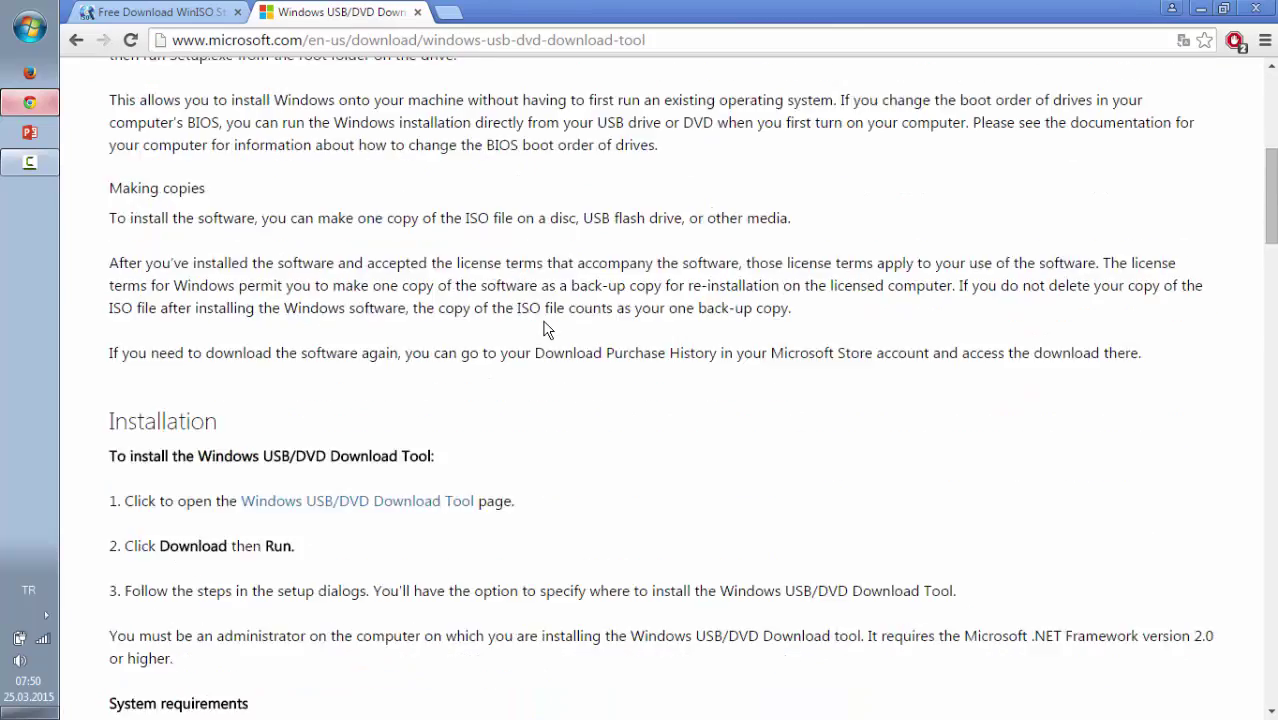
{"action": "scroll", "coordinate": [347, 265], "scroll_direction": "up", "scroll_amount": 8}
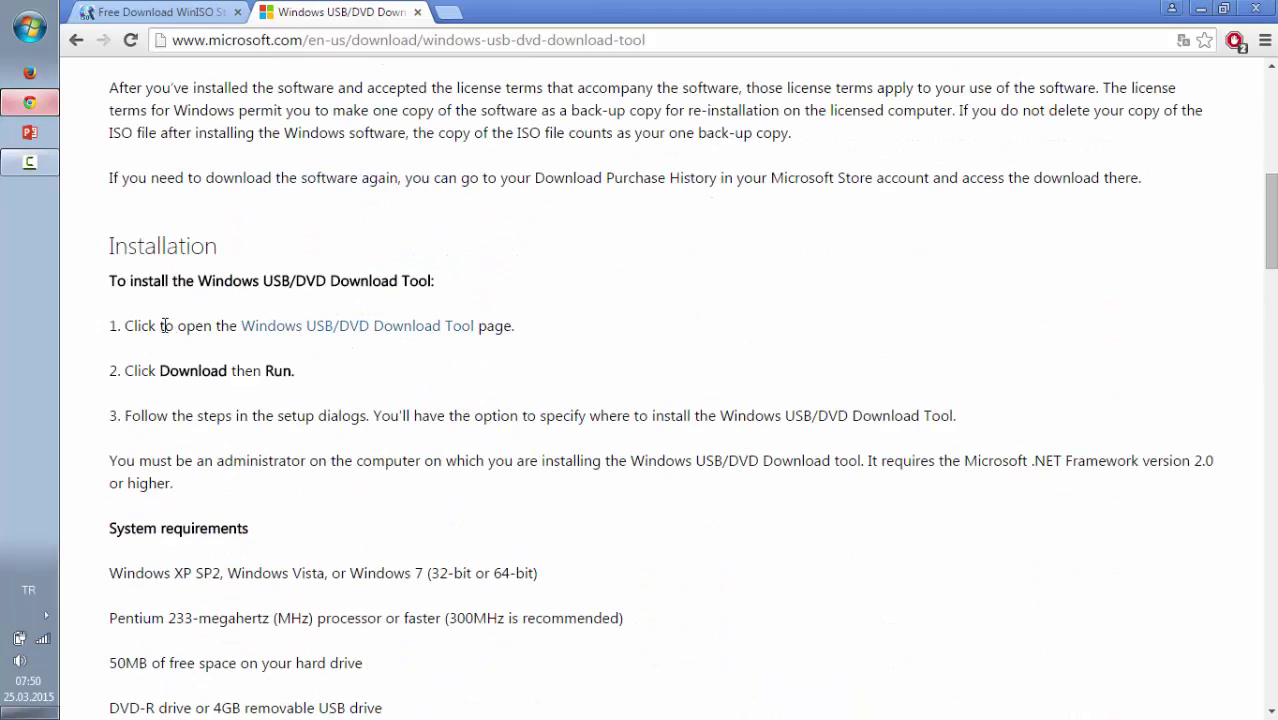
{"action": "left_click_drag", "start_coordinate": [160, 325], "coordinate": [537, 330]}
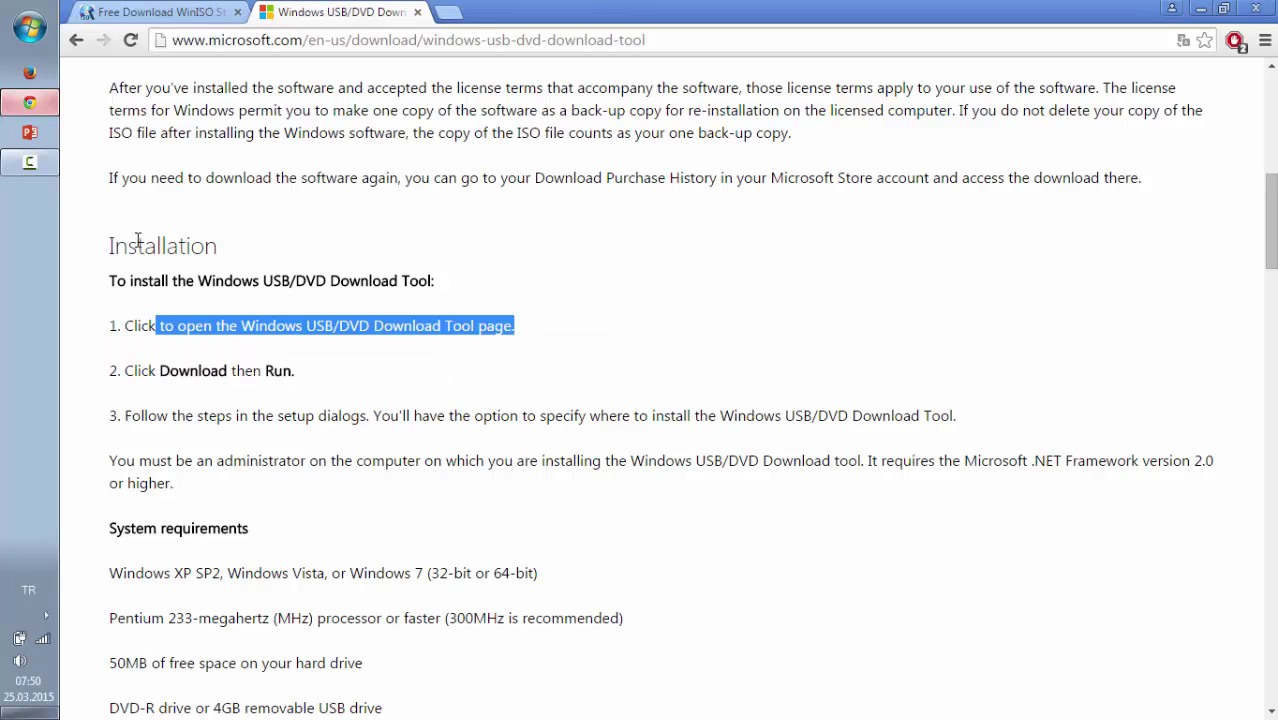
{"action": "left_click", "coordinate": [438, 330]}
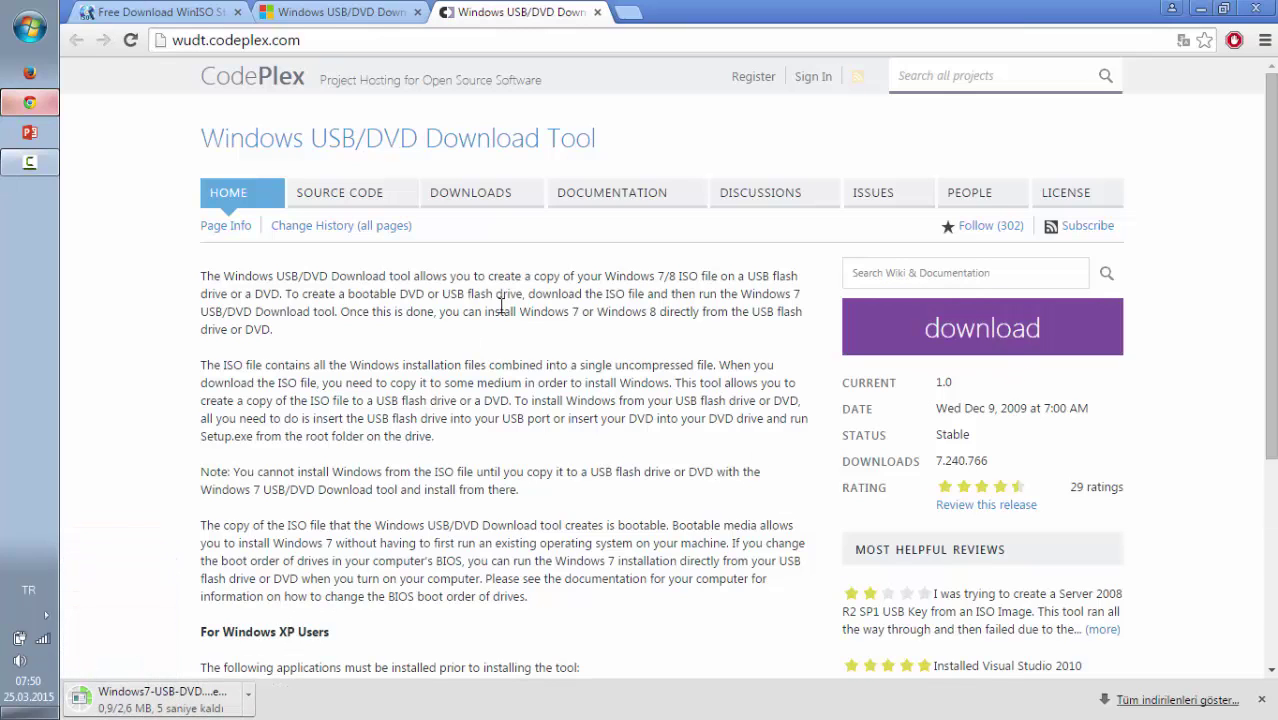
{"action": "left_click", "coordinate": [1200, 9]}
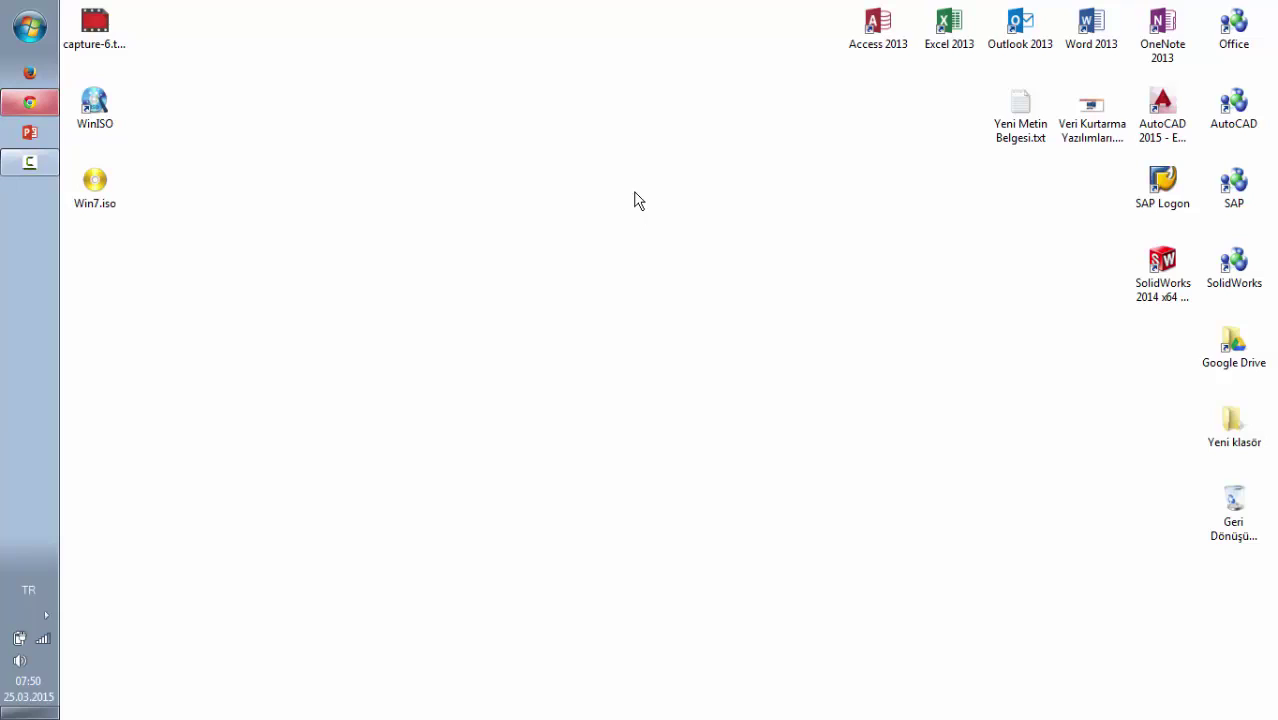
Step: Launch WinISO from the desktop, postponing both the update and the registration
{"action": "double_click", "coordinate": [100, 105]}
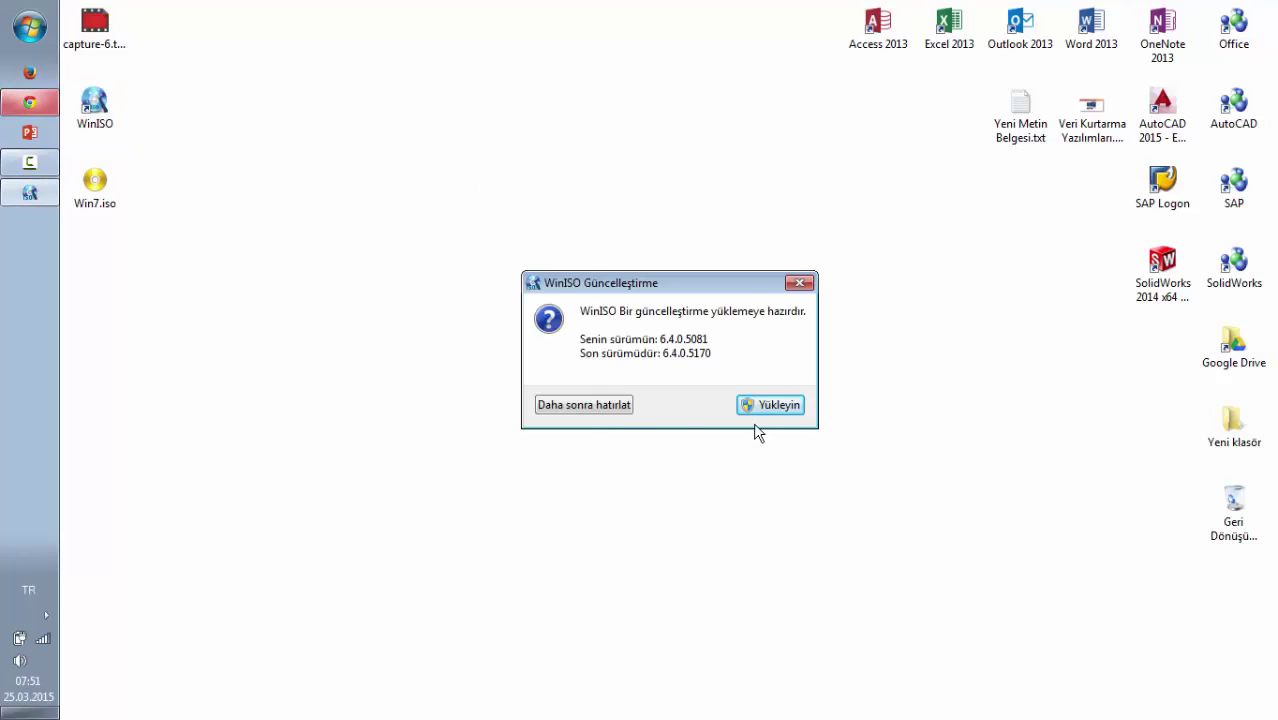
{"action": "left_click", "coordinate": [598, 406]}
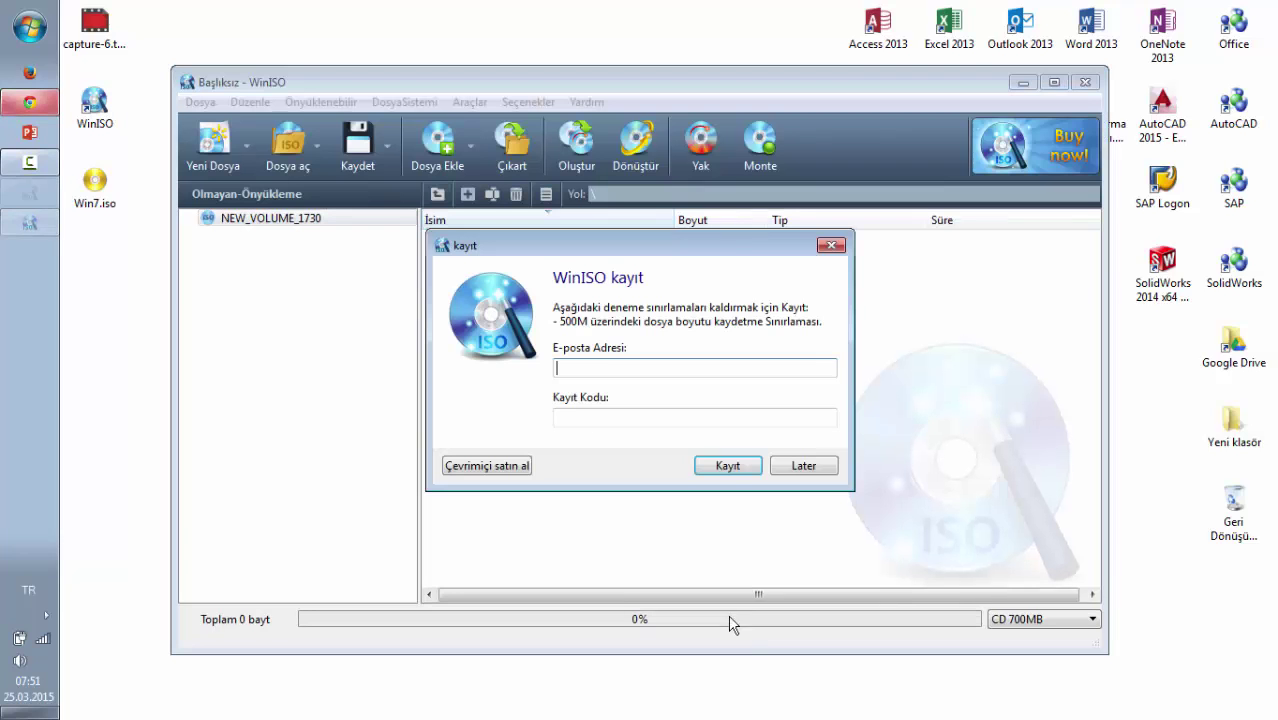
{"action": "left_click", "coordinate": [798, 468]}
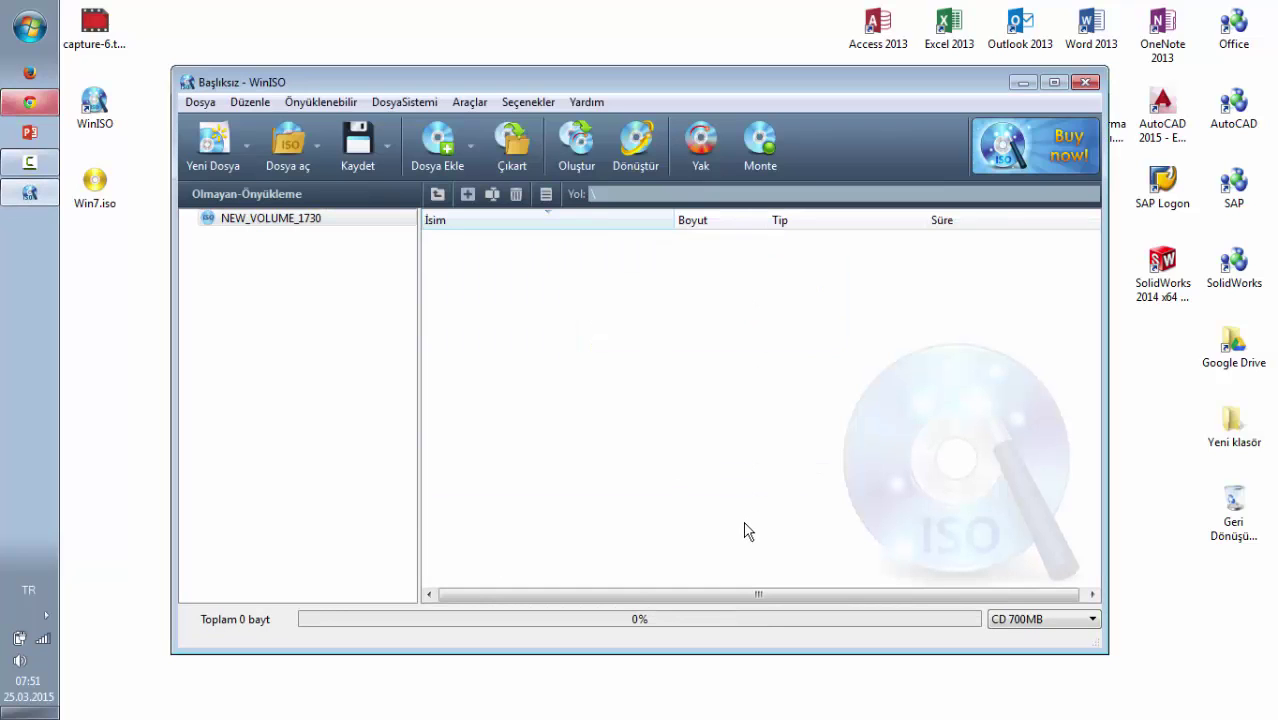
Step: Set up a new disc image with BD-ROM drive G: (GSP1RMCULFRER_TR_DVD) as source and ISO (*.iso) as output format
{"action": "left_click", "coordinate": [579, 150]}
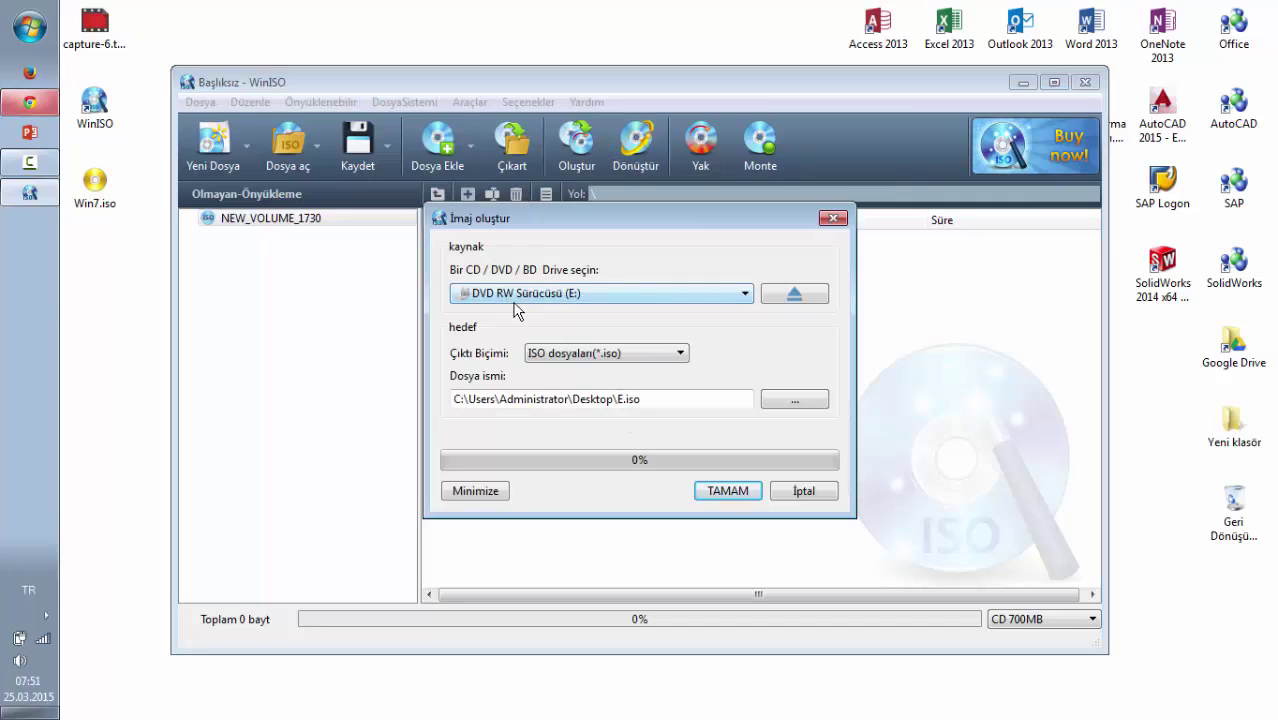
{"action": "left_click", "coordinate": [581, 292]}
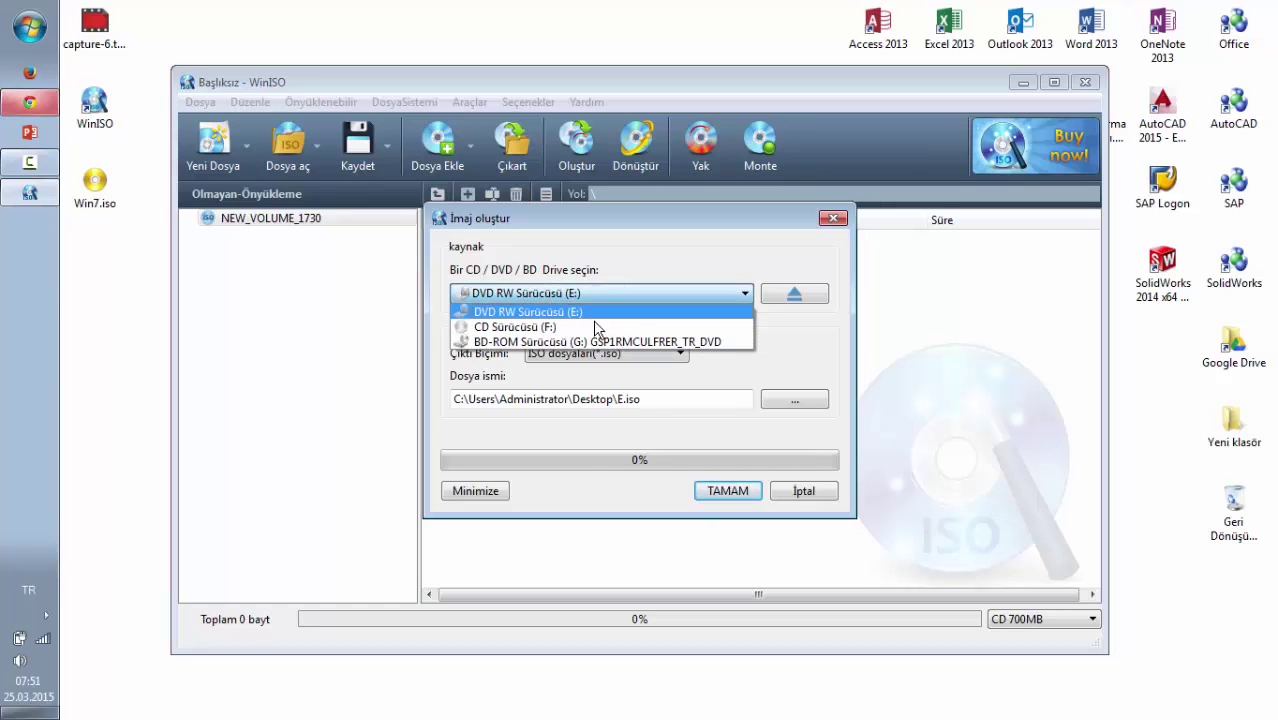
{"action": "left_click", "coordinate": [609, 343]}
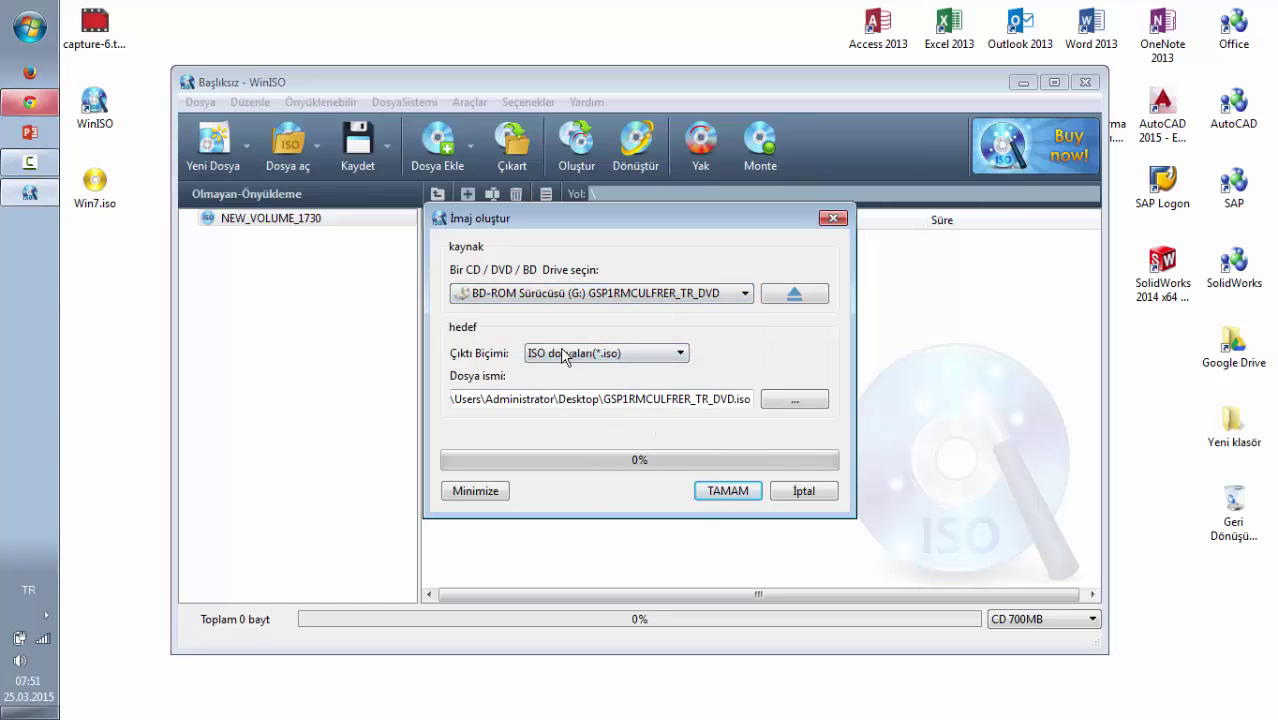
{"action": "left_click", "coordinate": [619, 354]}
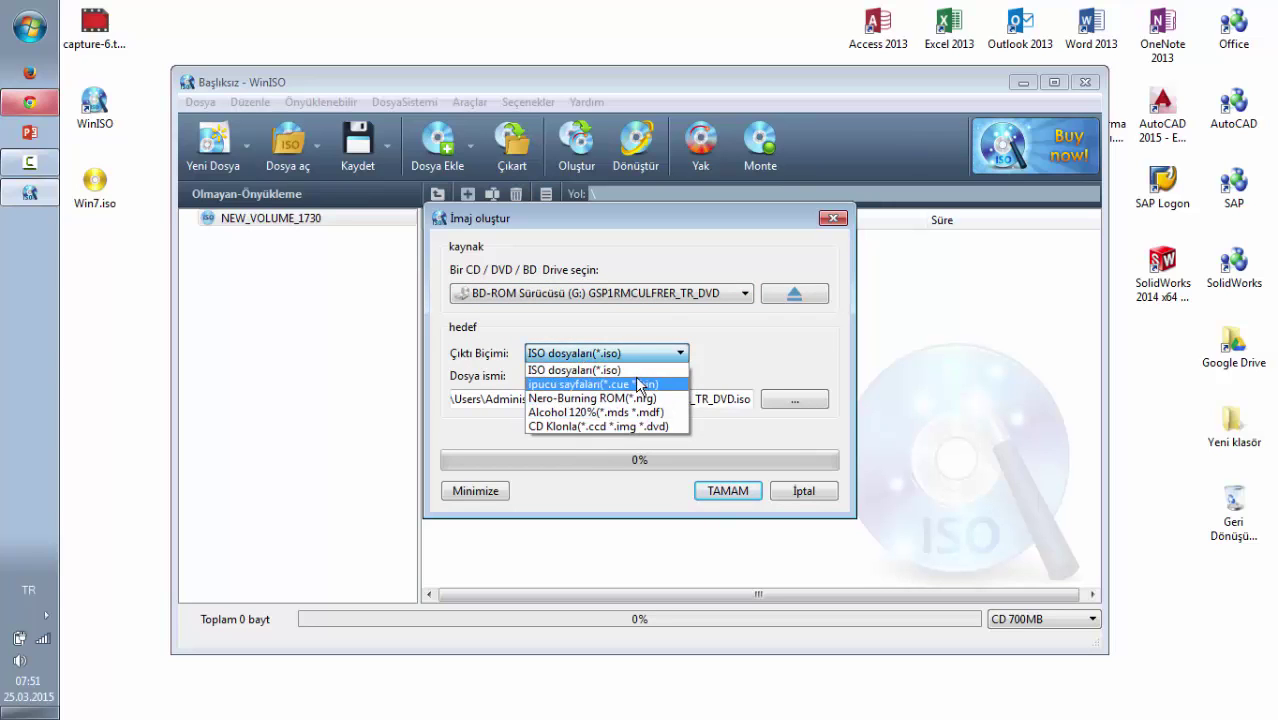
{"action": "left_click", "coordinate": [634, 371]}
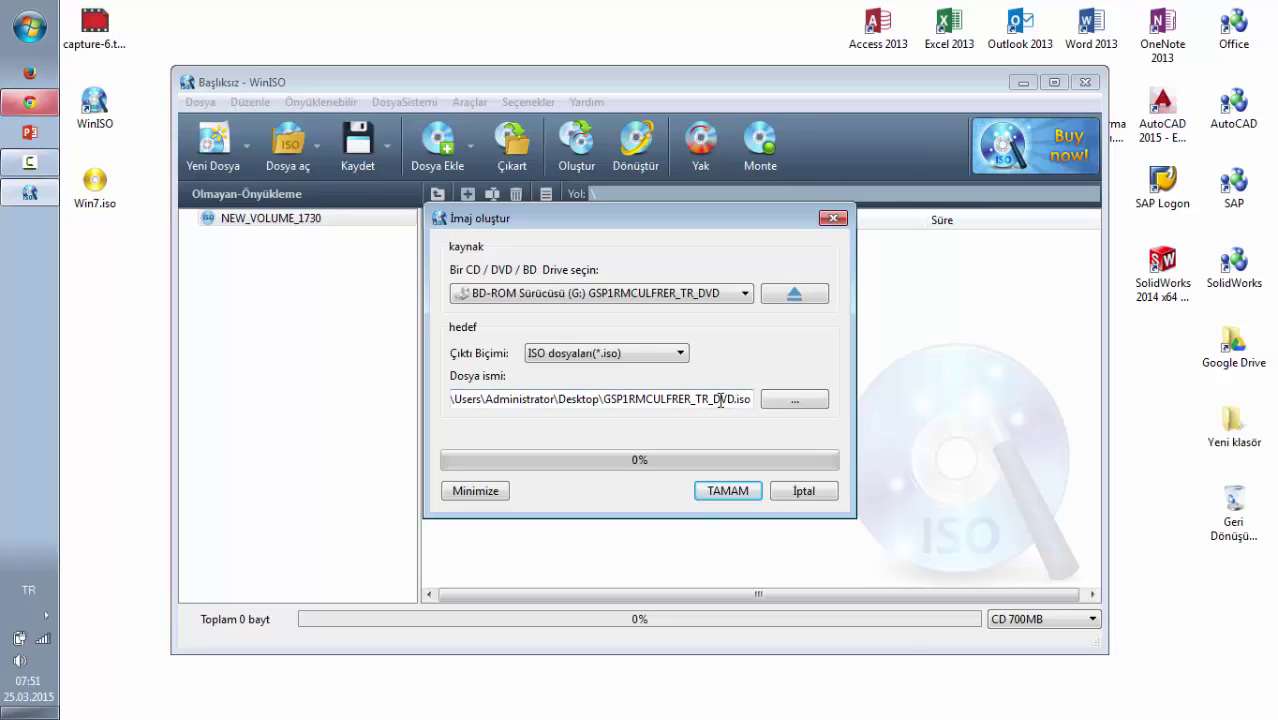
Step: Set the image's output file to Win7 on the desktop
{"action": "left_click", "coordinate": [808, 404]}
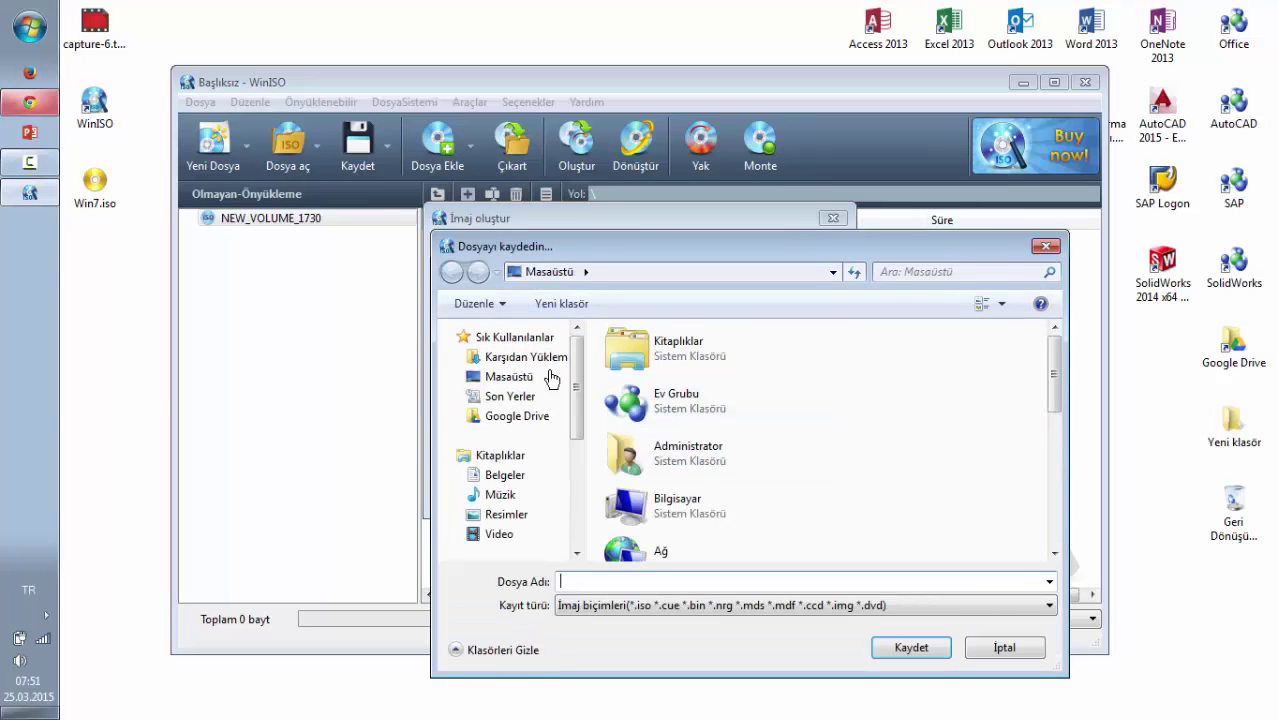
{"action": "mouse_move", "coordinate": [576, 362]}
{"action": "left_mouse_down"}
{"action": "mouse_move", "coordinate": [577, 455]}
{"action": "mouse_move", "coordinate": [576, 362]}
{"action": "left_mouse_up"}
{"action": "type", "text": "Win7"}
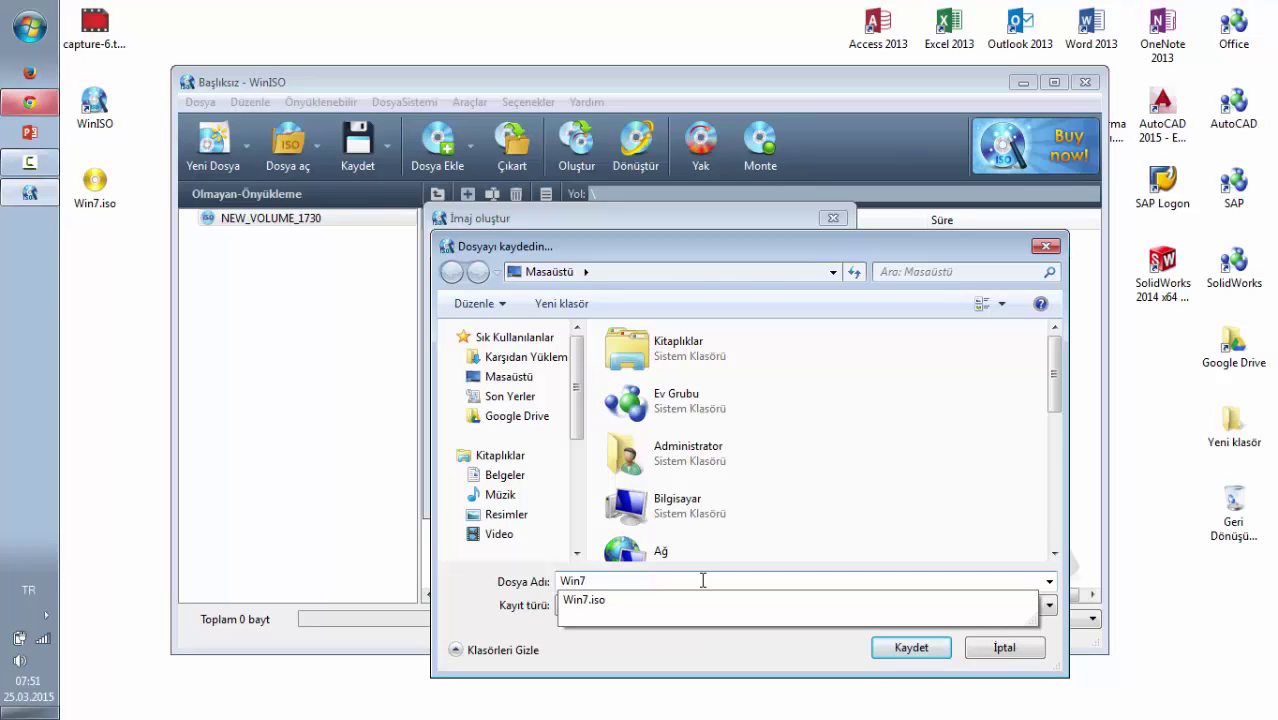
{"action": "key", "text": "Return"}
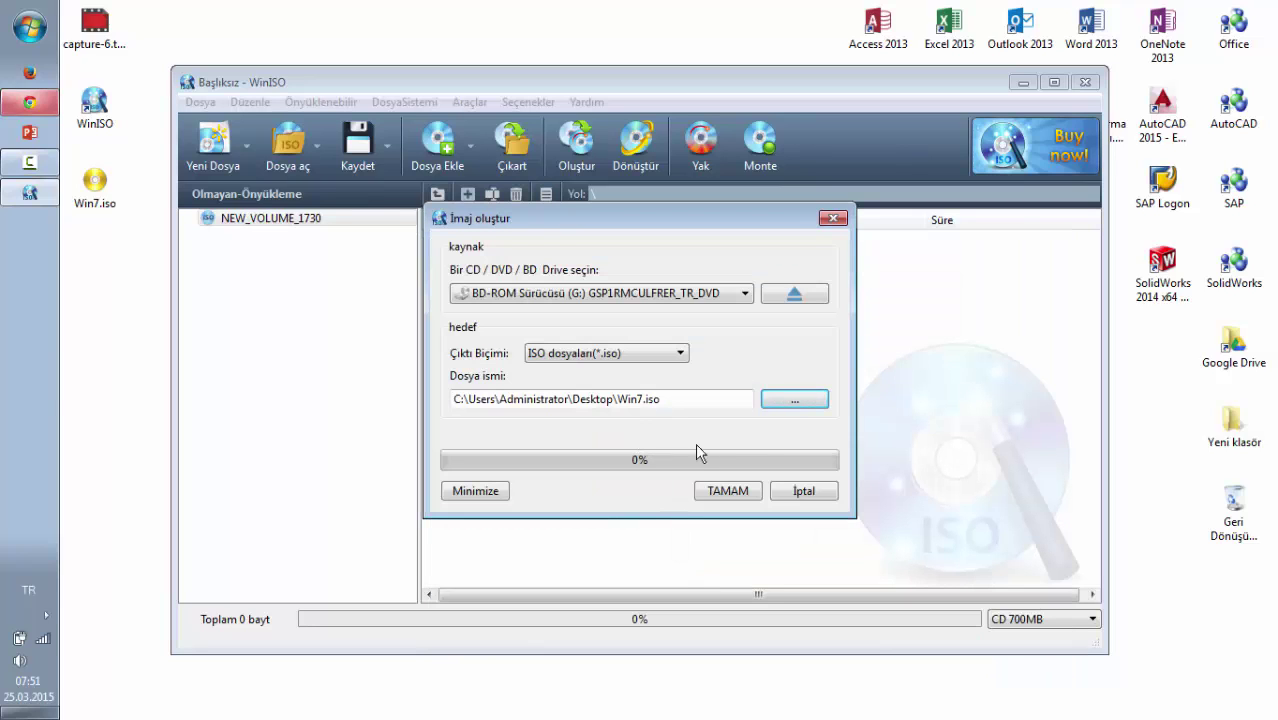
Step: Create the disc image, overwriting the existing Win7.iso, and close WinISO once the conversion finishes
{"action": "left_click", "coordinate": [726, 491]}
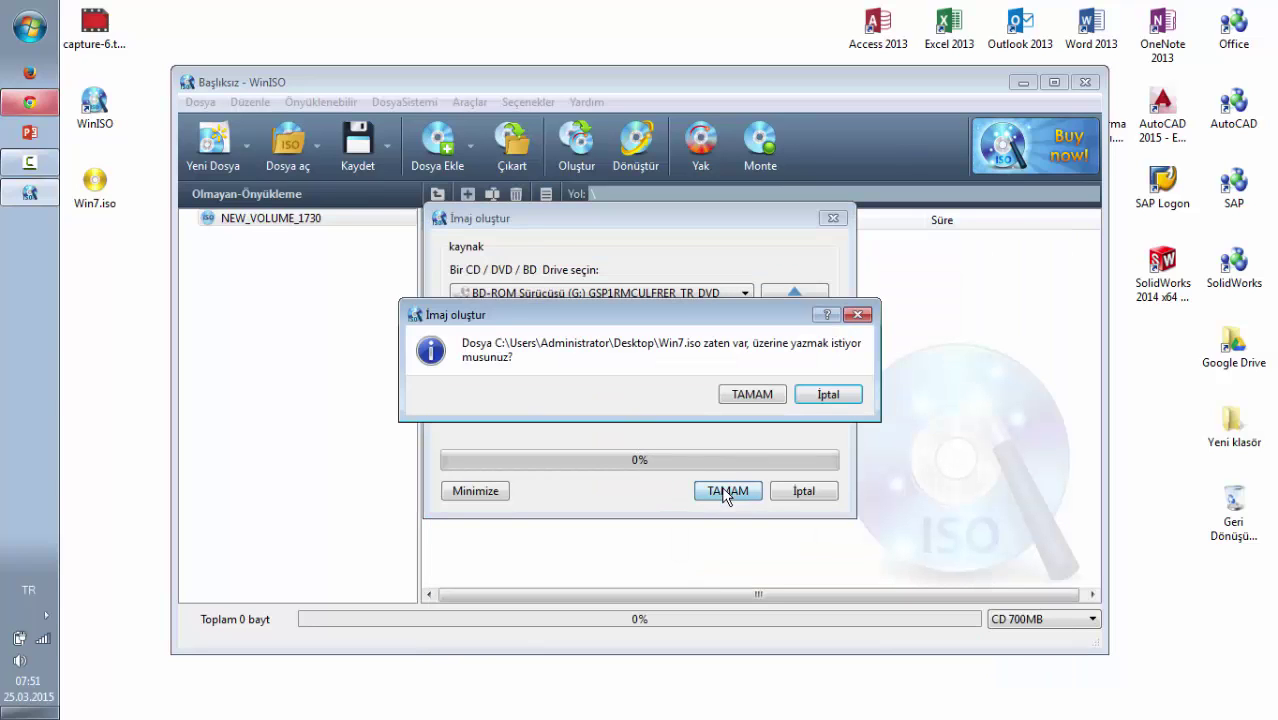
{"action": "left_click", "coordinate": [743, 396]}
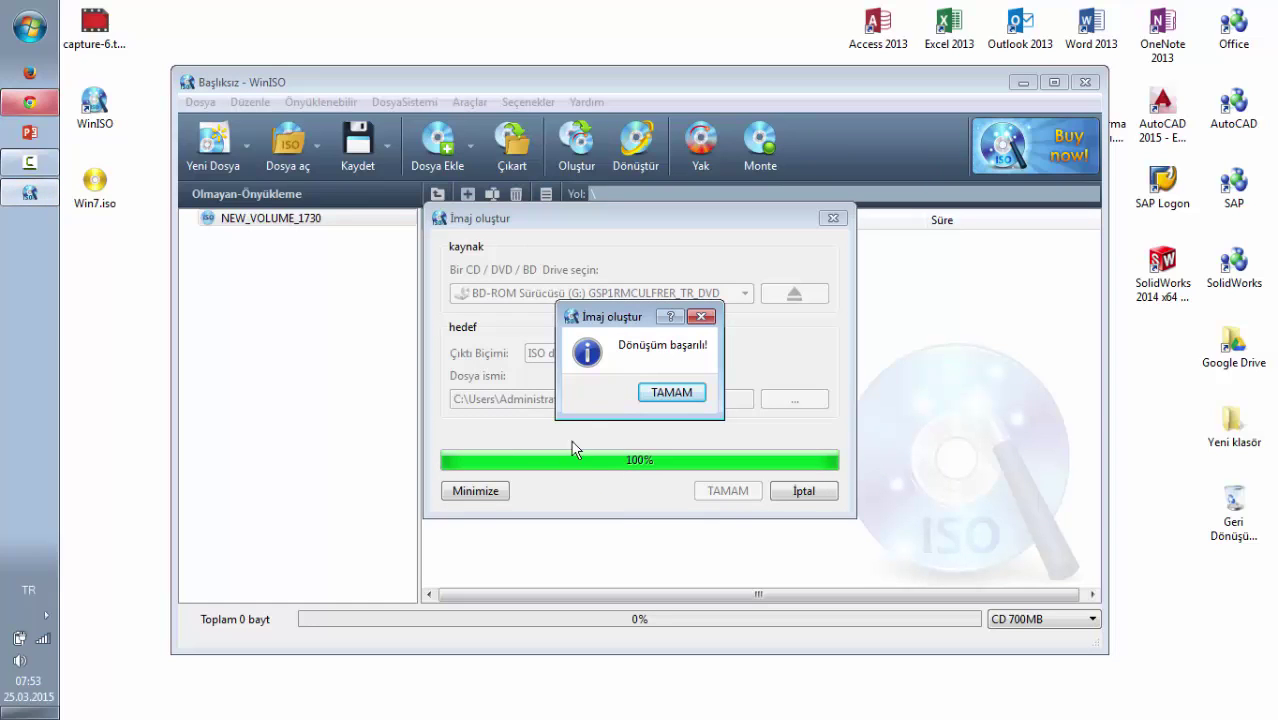
{"action": "left_click", "coordinate": [686, 394]}
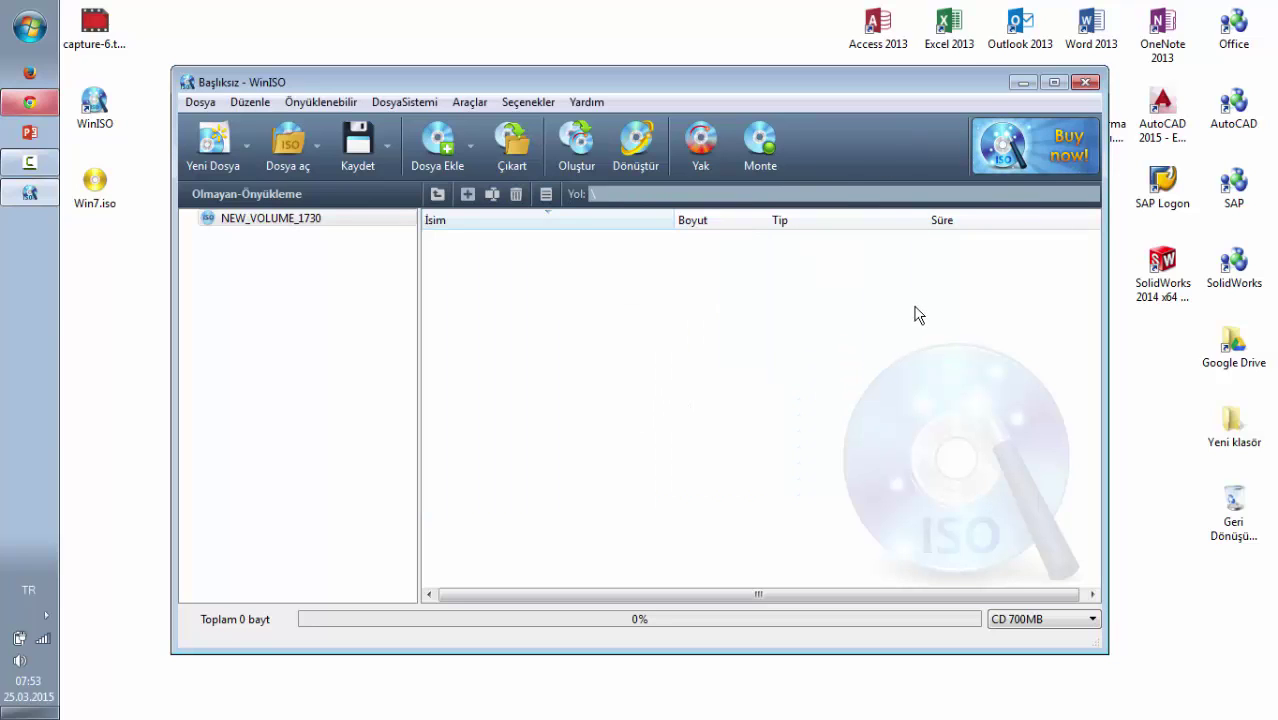
{"action": "left_click", "coordinate": [1085, 82]}
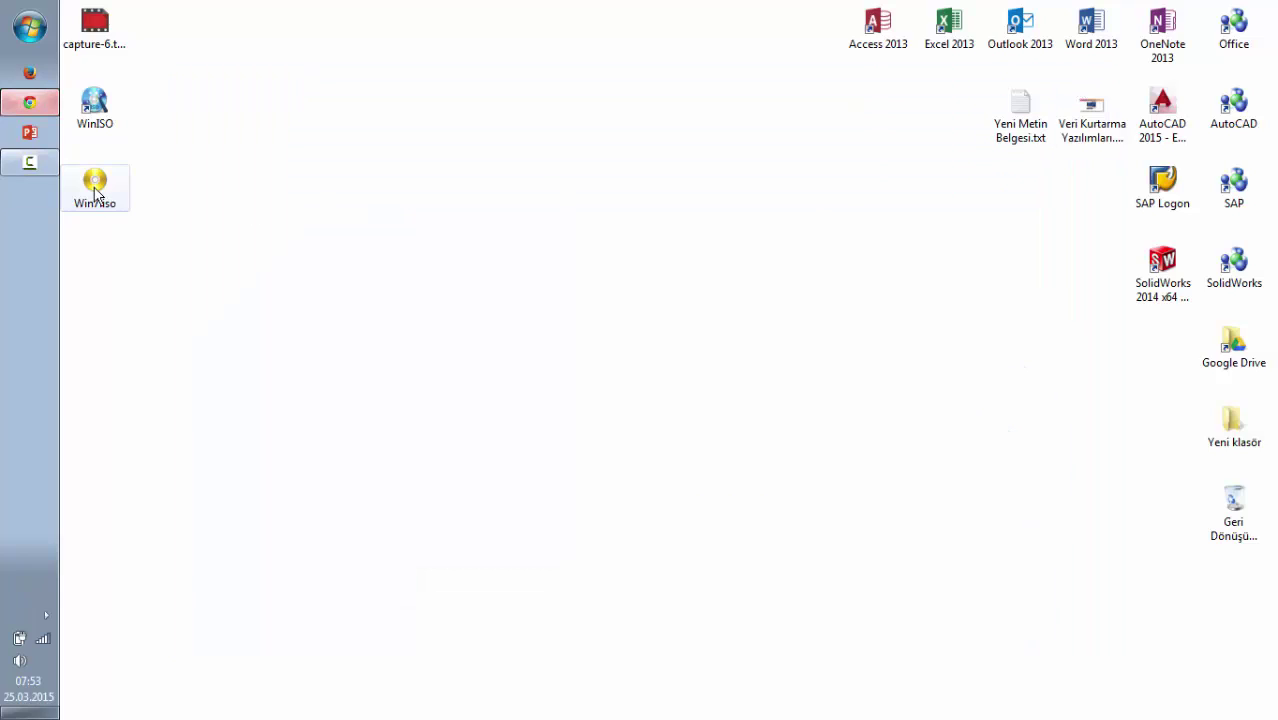
{"action": "left_click", "coordinate": [222, 408]}
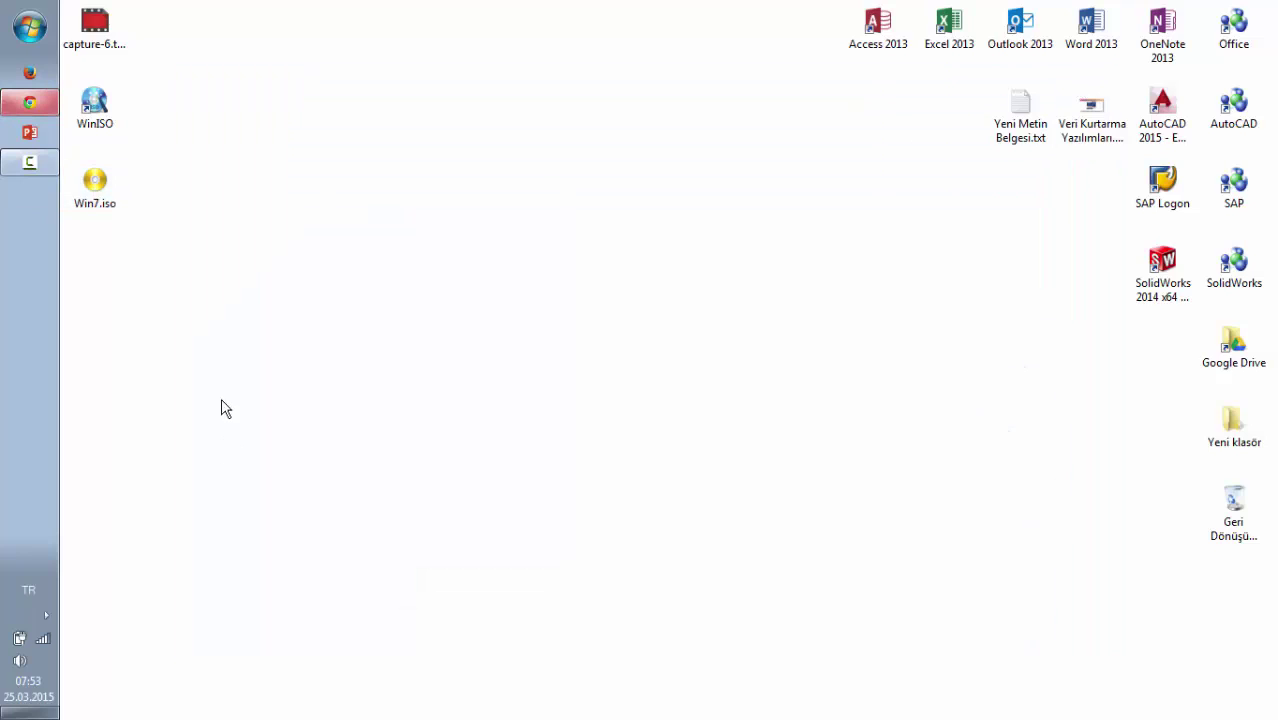
Step: Search the installed programs for "windows" and launch the Windows 7 USB DVD Download Tool
{"action": "left_click", "coordinate": [30, 30]}
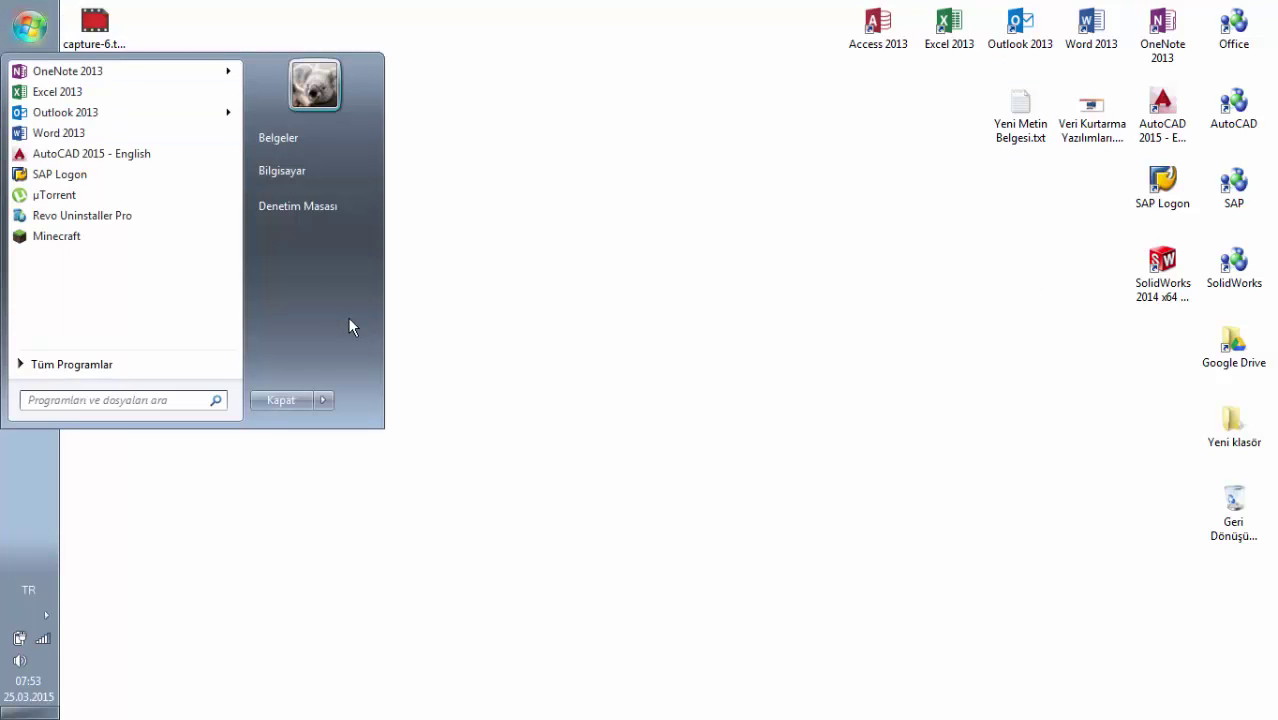
{"action": "type", "text": "ww"}
{"action": "type", "text": "n"}
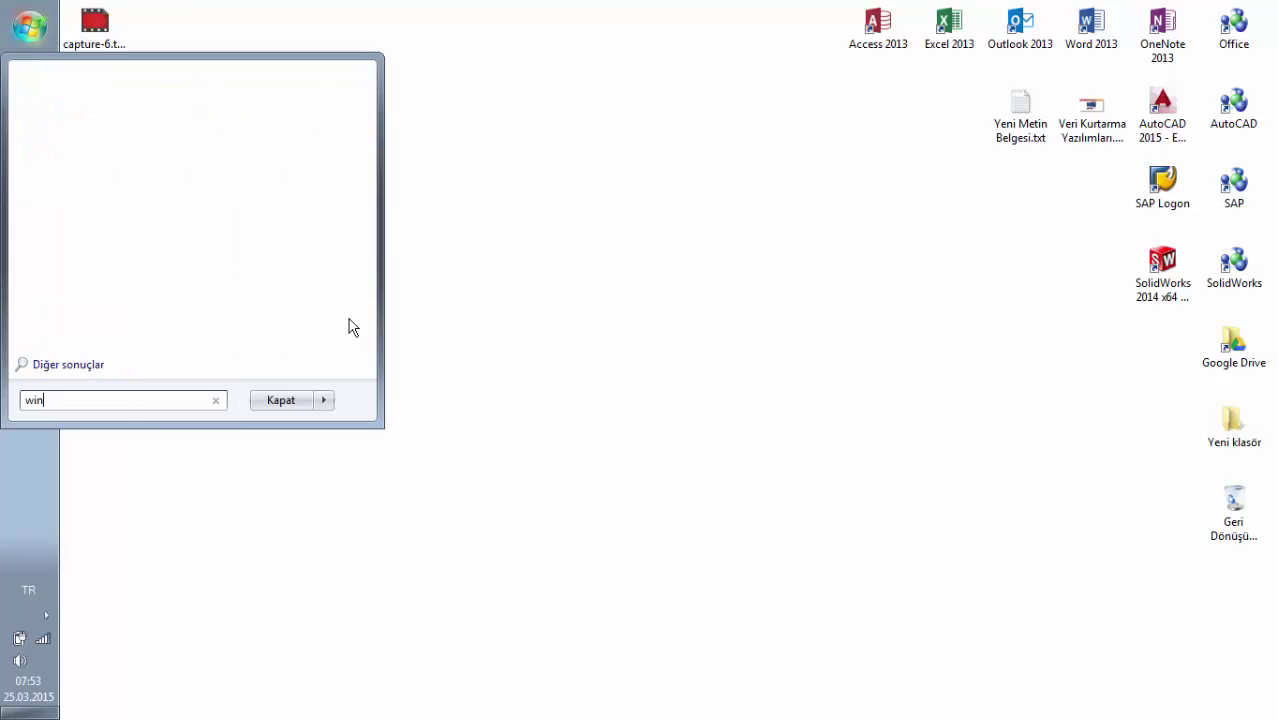
{"action": "type", "text": "dows"}
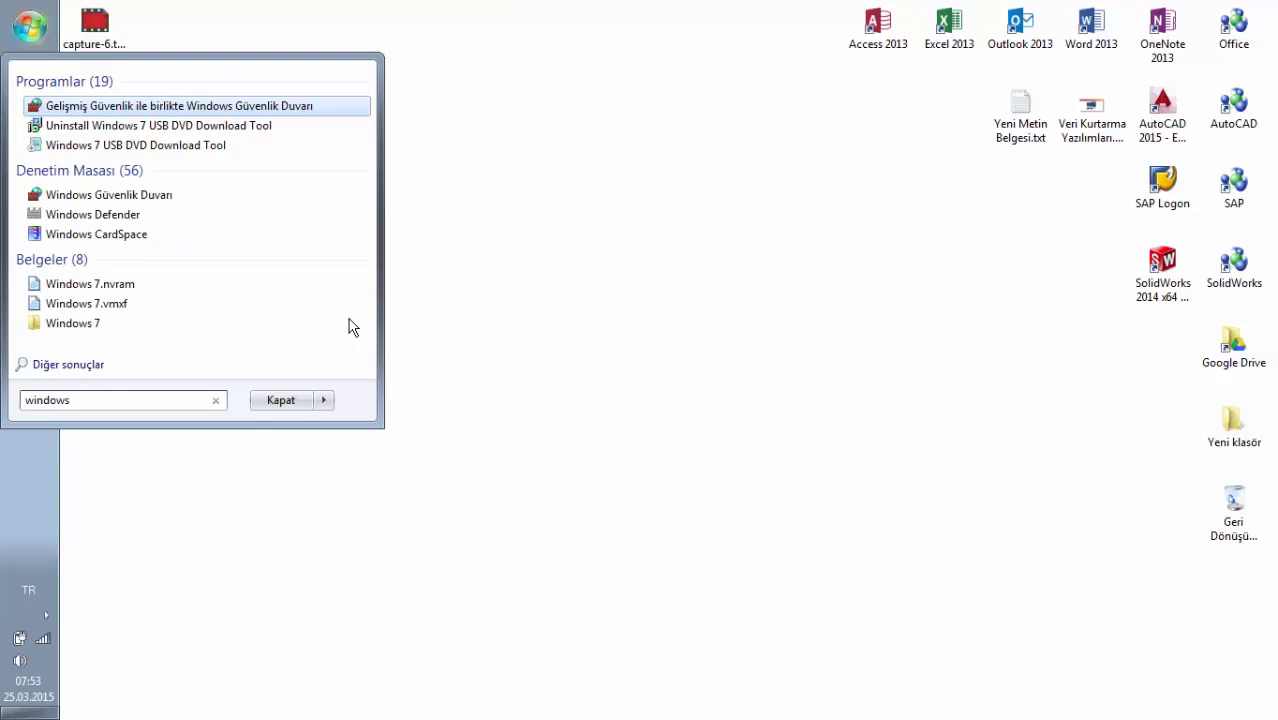
{"action": "left_click", "coordinate": [213, 149]}
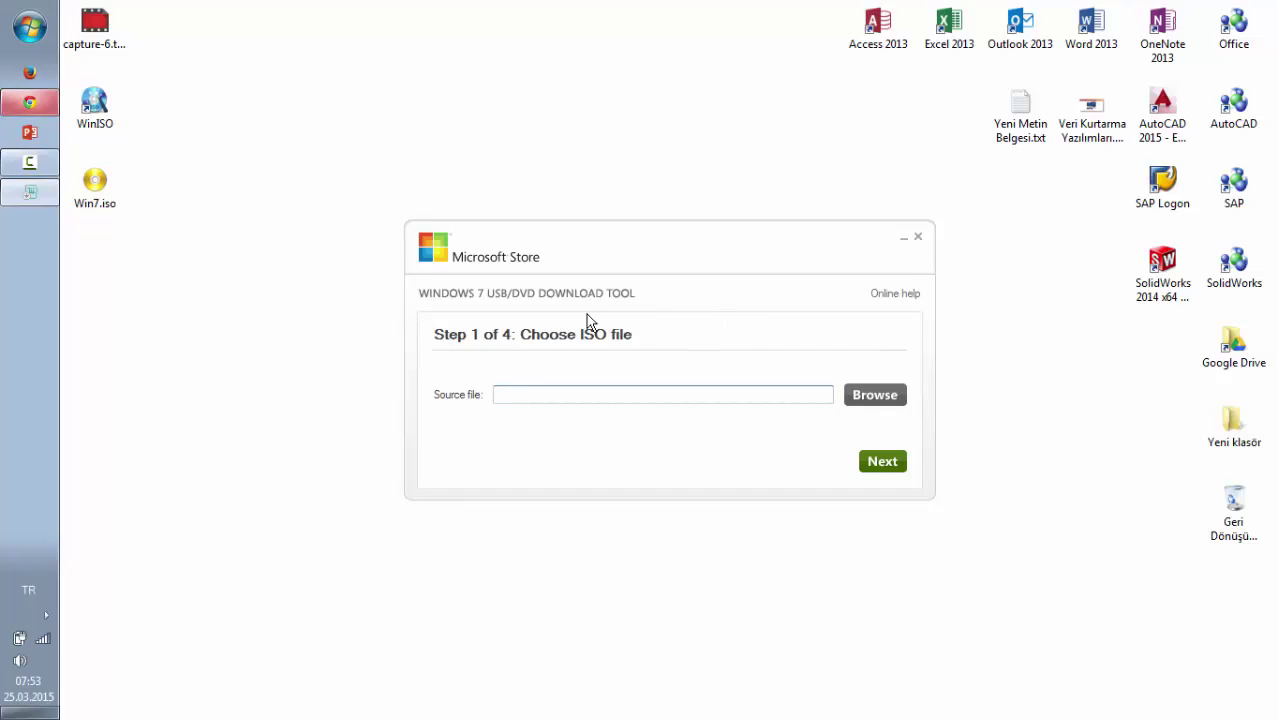
Step: Choose Win7.iso on the desktop as the source ISO file and continue to the media type selection
{"action": "left_click", "coordinate": [853, 398]}
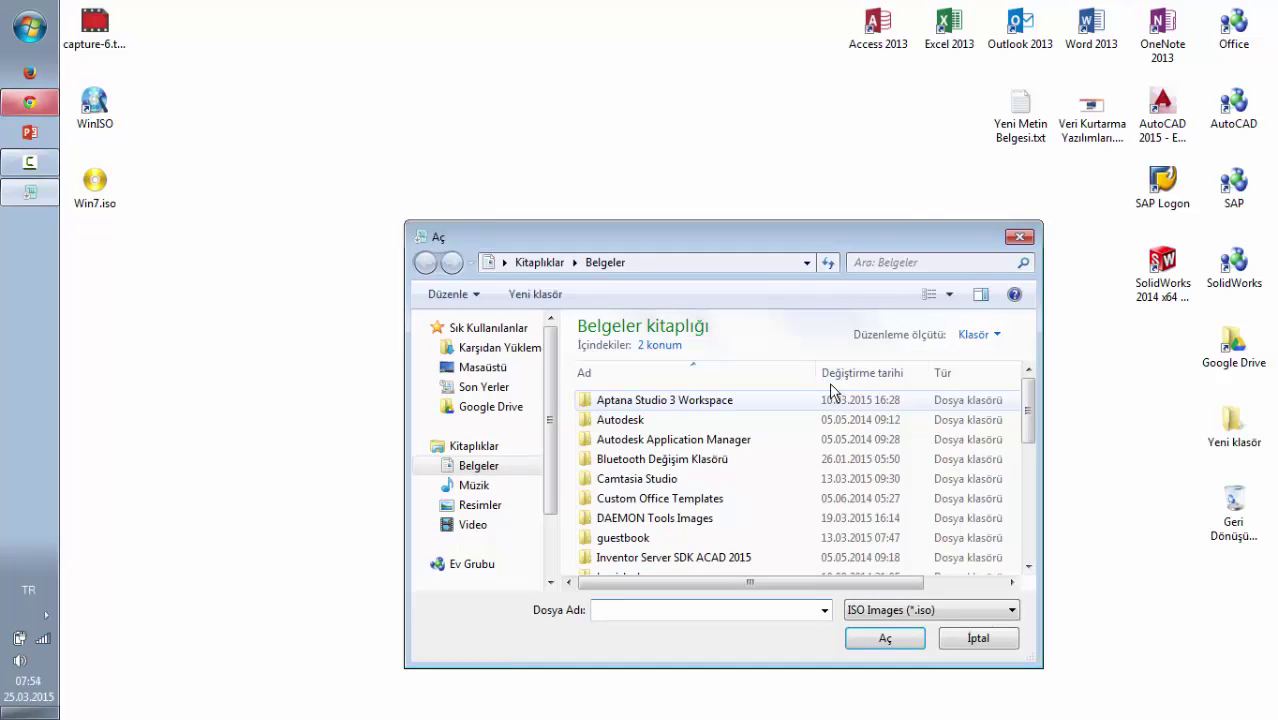
{"action": "left_click_drag", "start_coordinate": [631, 248], "coordinate": [611, 174]}
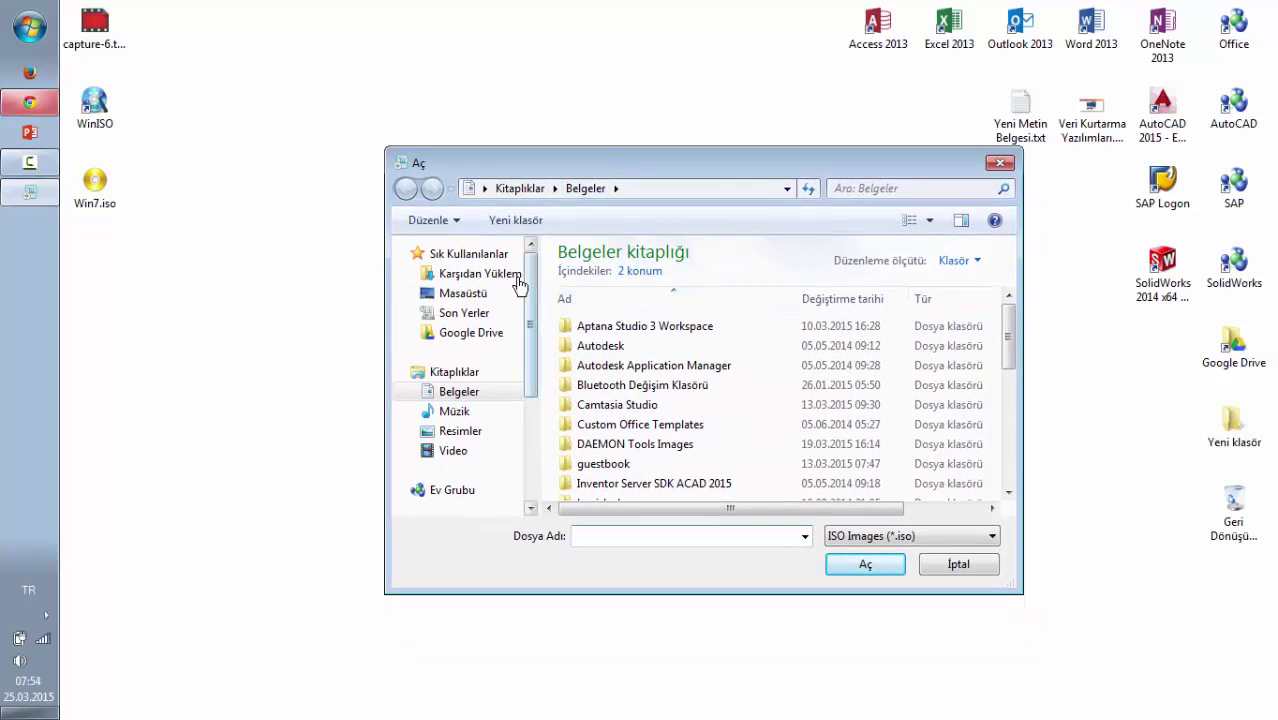
{"action": "left_click", "coordinate": [470, 294]}
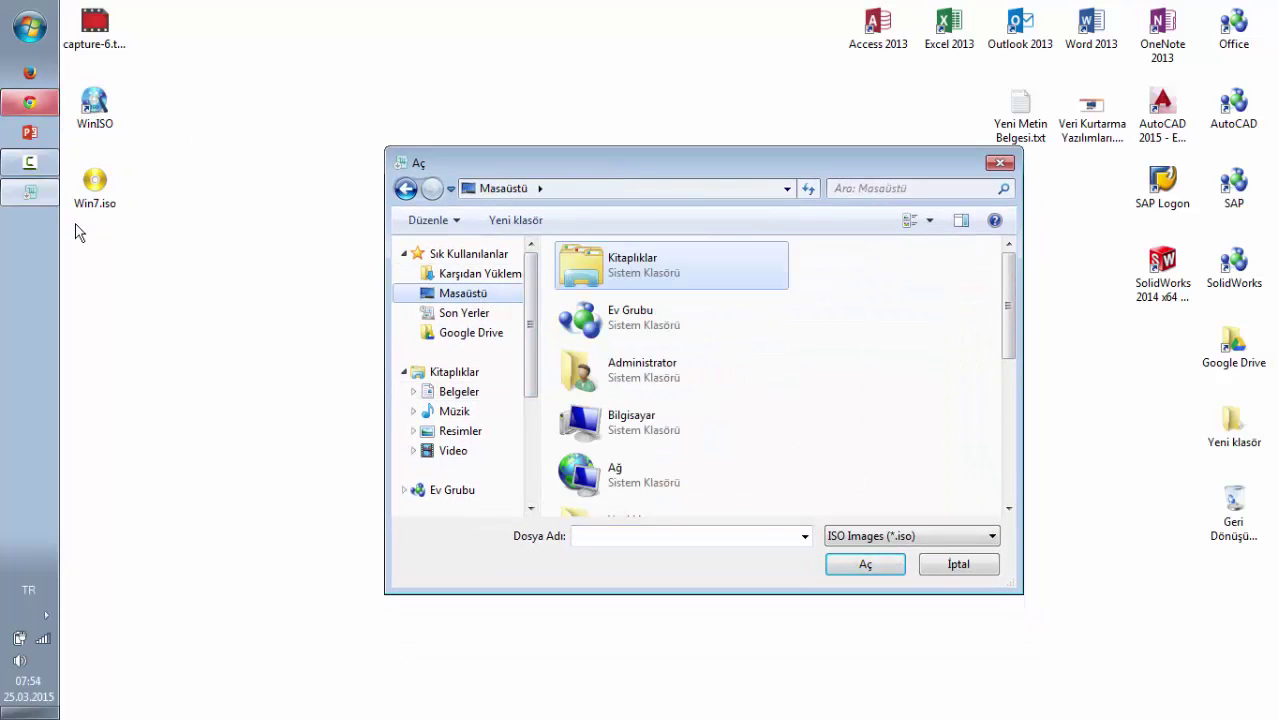
{"action": "left_click_drag", "start_coordinate": [1010, 290], "coordinate": [1008, 445]}
{"action": "double_click", "coordinate": [657, 488]}
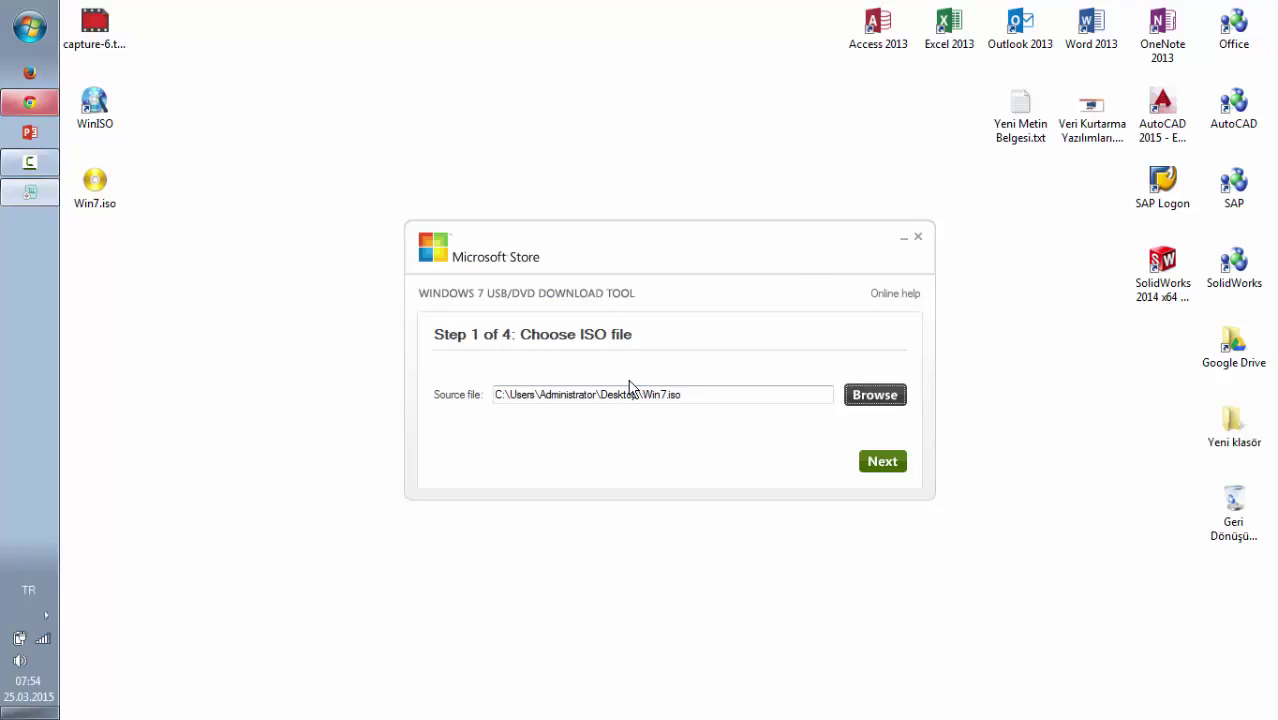
{"action": "left_click", "coordinate": [880, 462]}
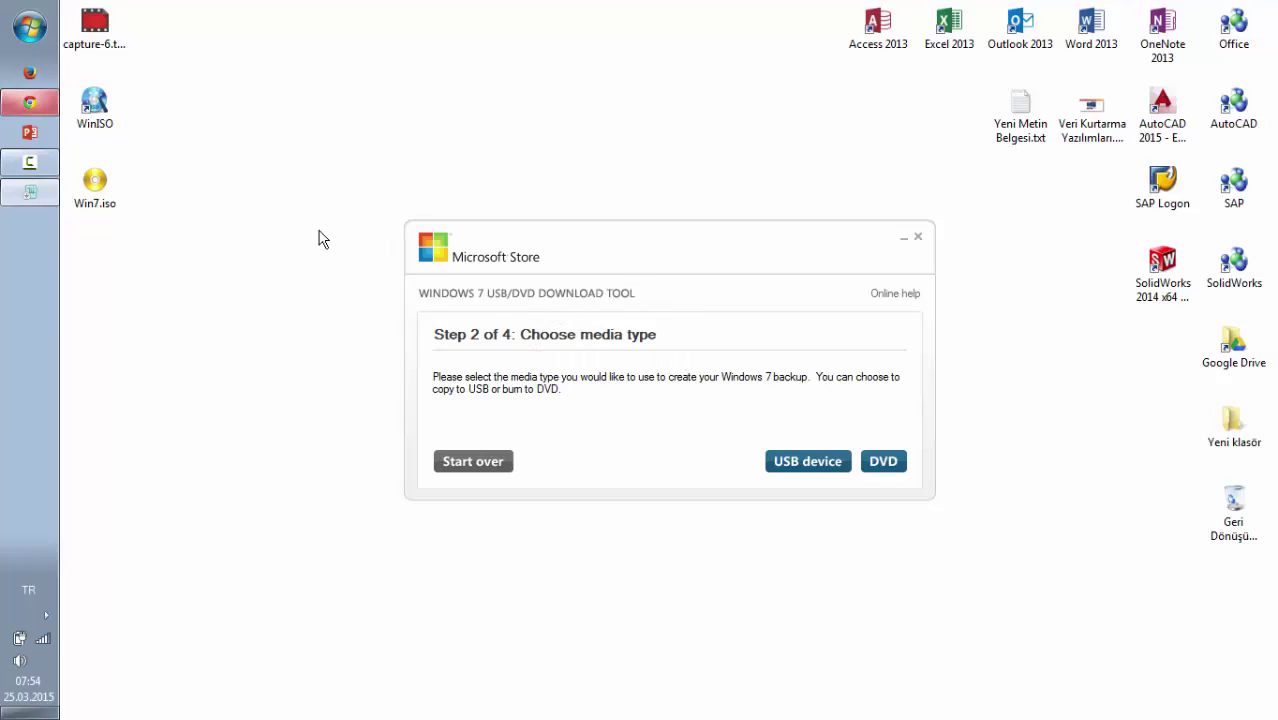
Step: Copy the image to USB device H:\ (Removable Disk), agreeing to erase all of its contents
{"action": "left_click", "coordinate": [802, 456]}
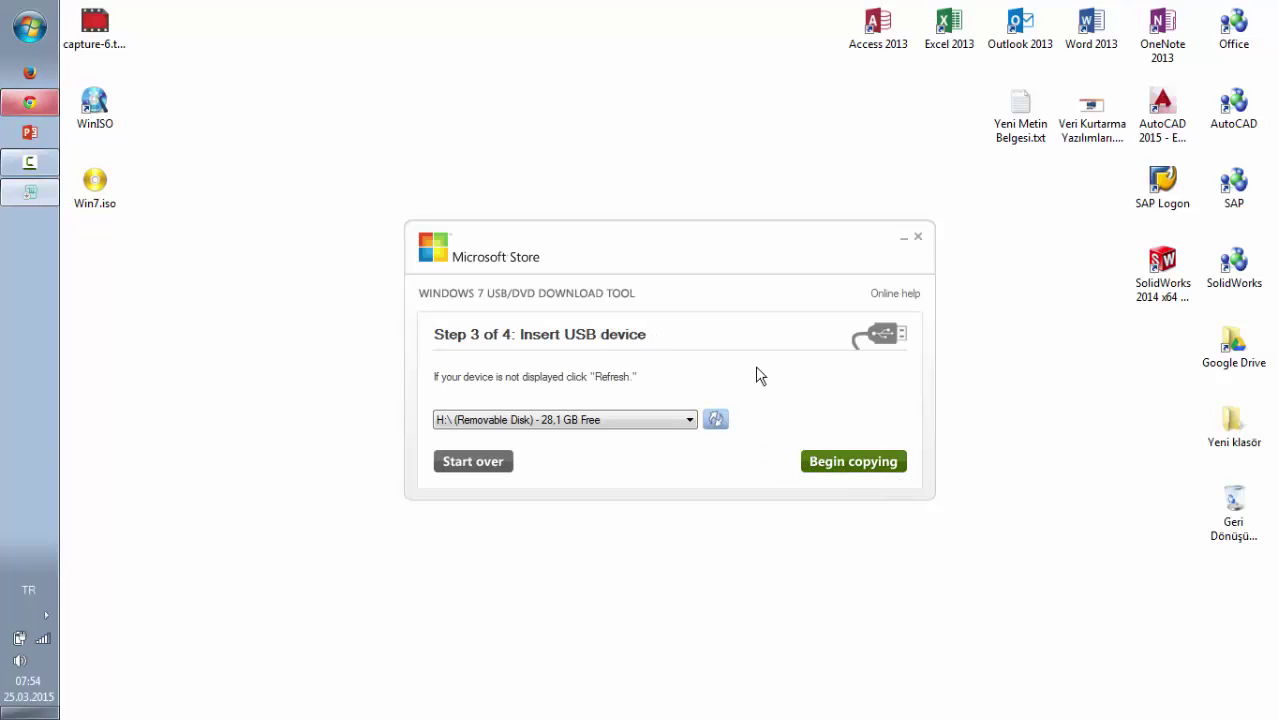
{"action": "left_click", "coordinate": [604, 424]}
{"action": "left_click", "coordinate": [604, 424]}
{"action": "left_click", "coordinate": [855, 465]}
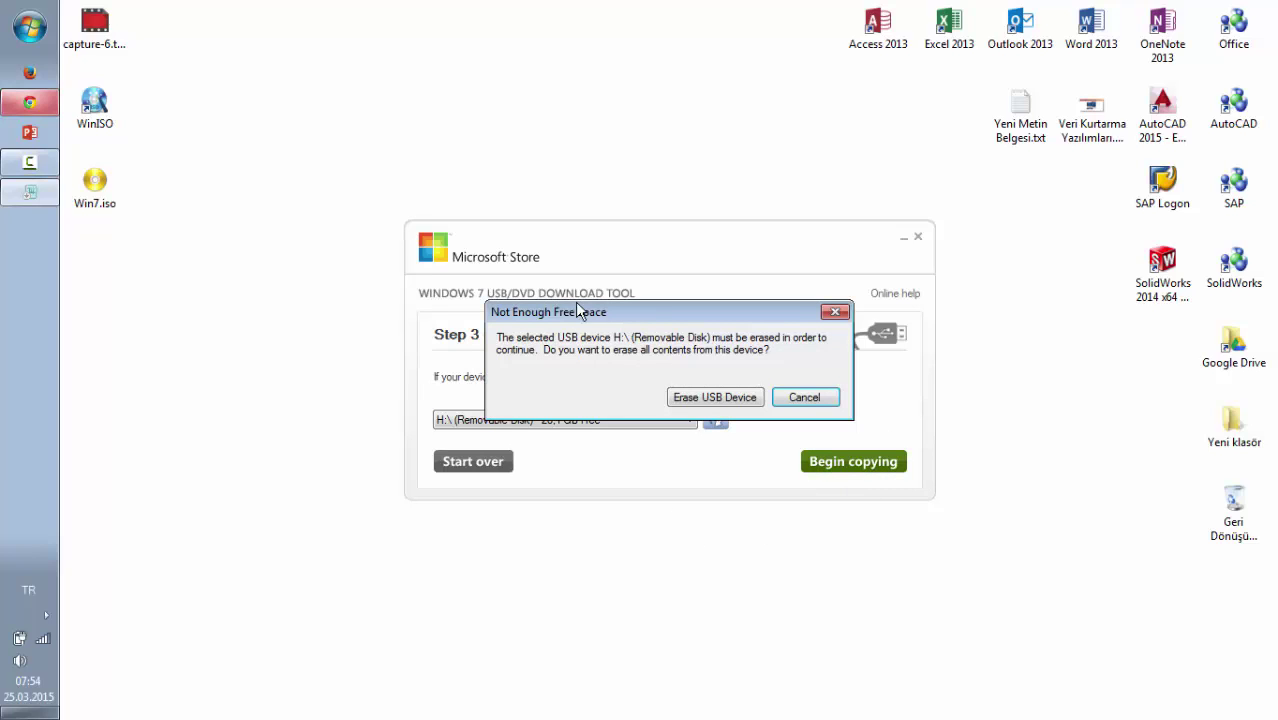
{"action": "left_click_drag", "start_coordinate": [573, 312], "coordinate": [551, 298]}
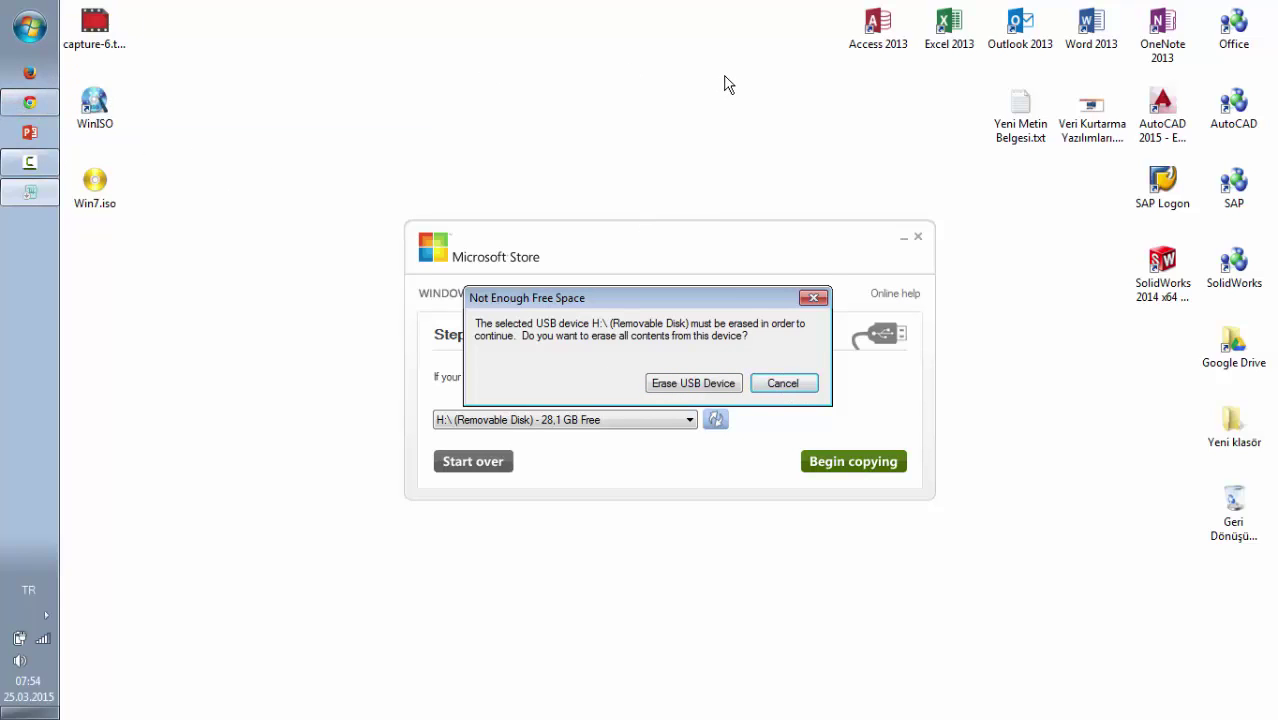
{"action": "left_click", "coordinate": [703, 384]}
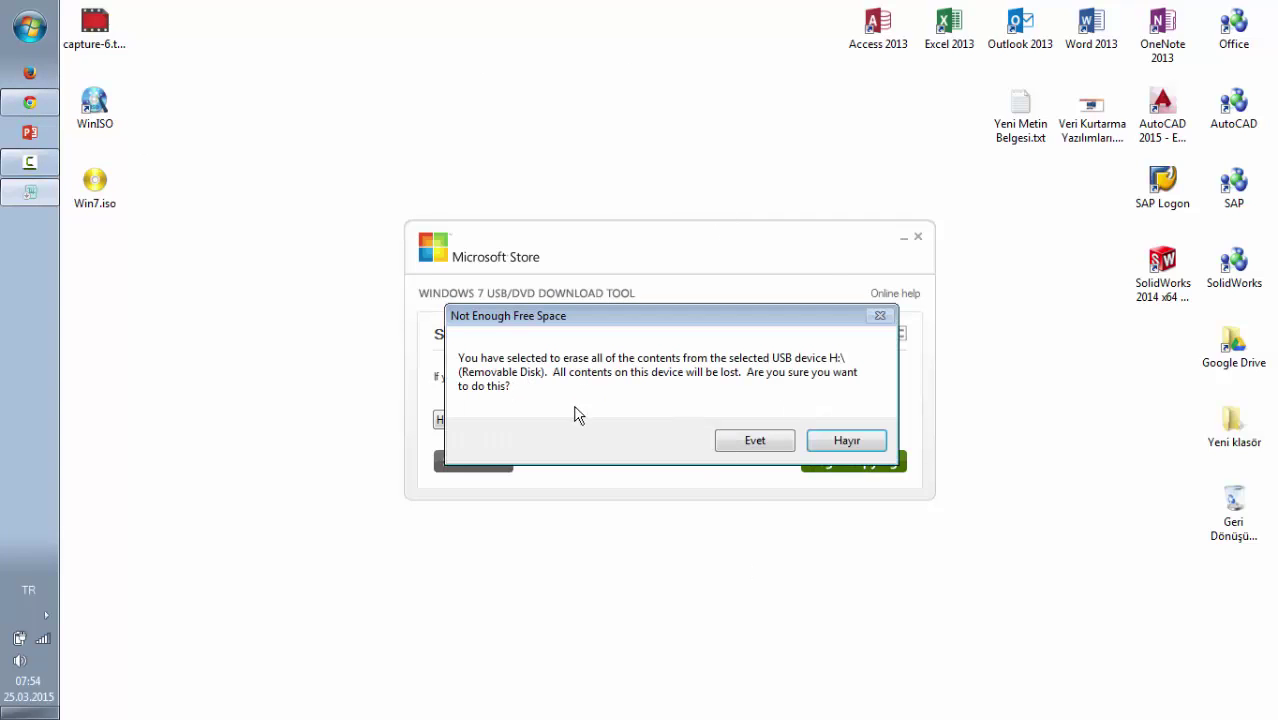
{"action": "left_click", "coordinate": [784, 439]}
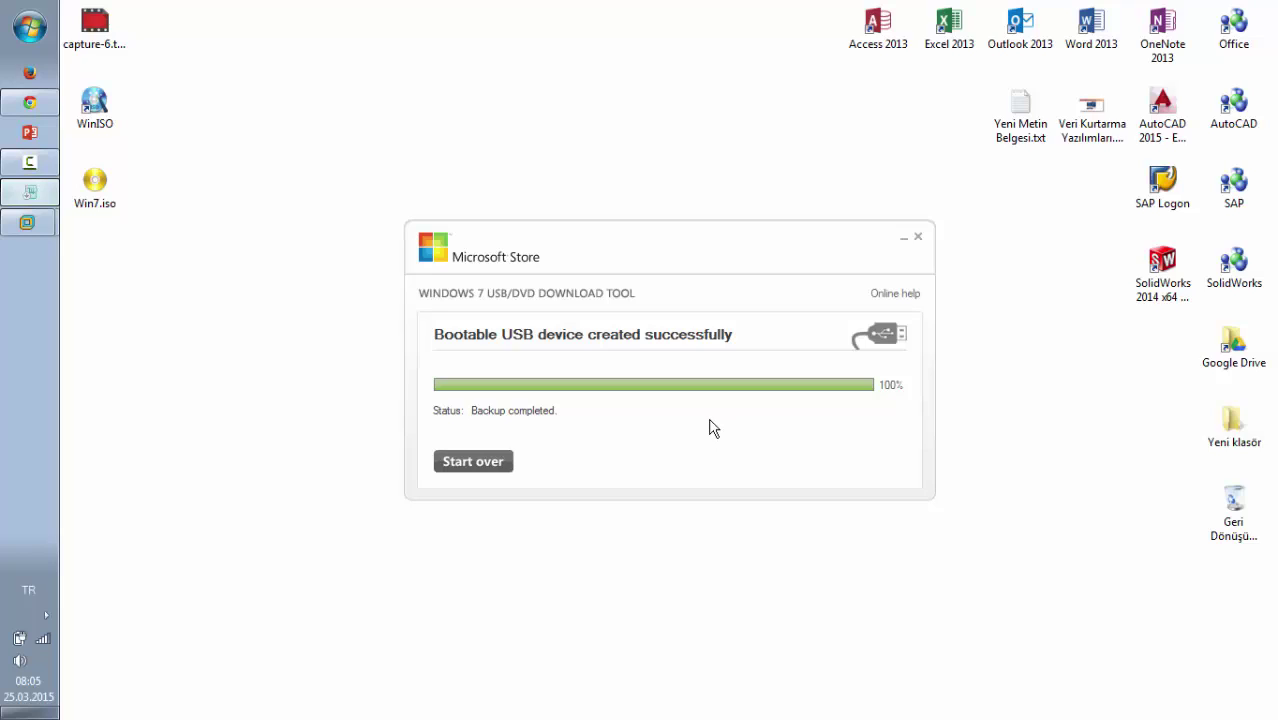
Step: Switch to the Windows 7 virtual machine in VMware Workstation and open the Boot settings of its BIOS setup
{"action": "mouse_move", "coordinate": [27, 230]}
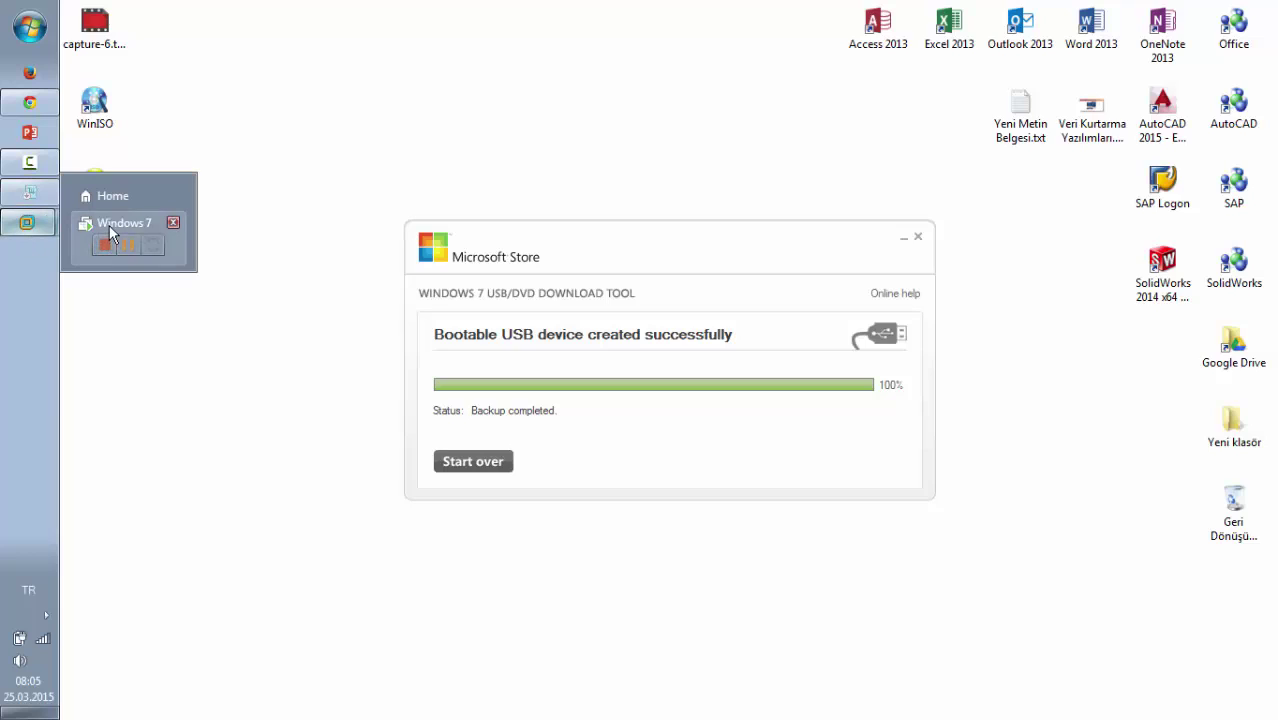
{"action": "left_click", "coordinate": [109, 225]}
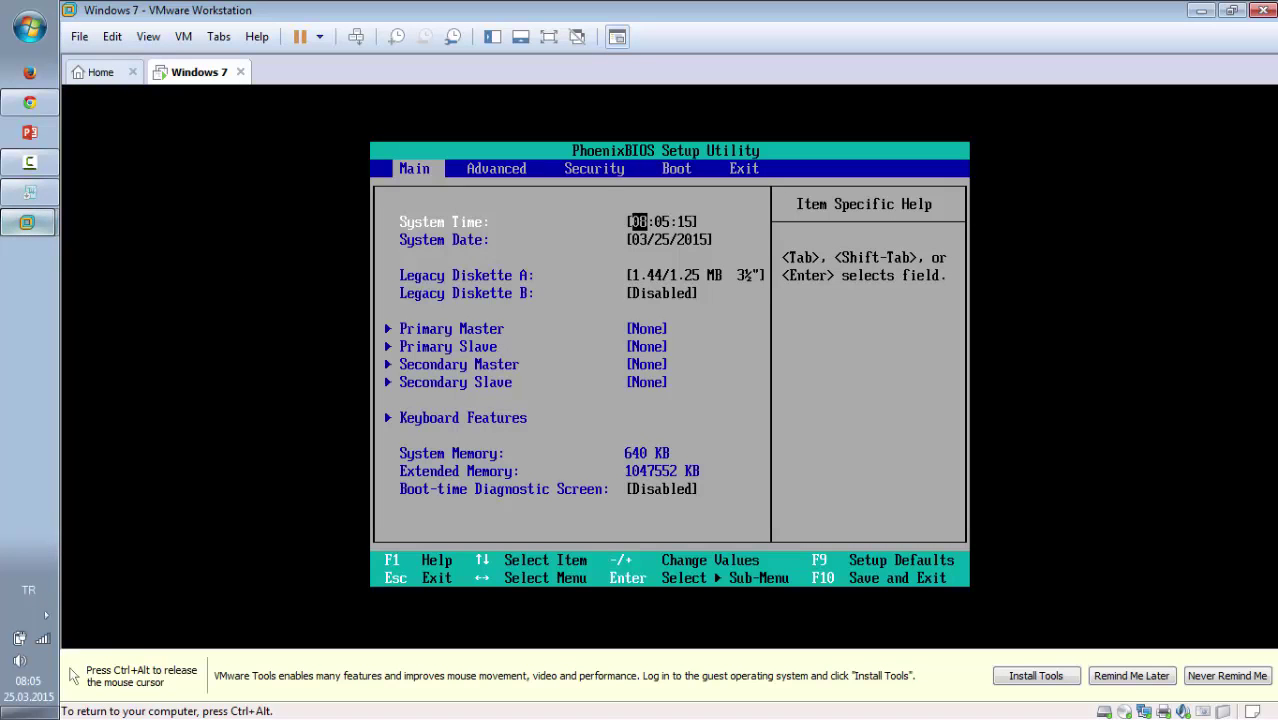
{"action": "key", "text": "Right"}
{"action": "key", "text": "Right"}
{"action": "key", "text": "Right"}
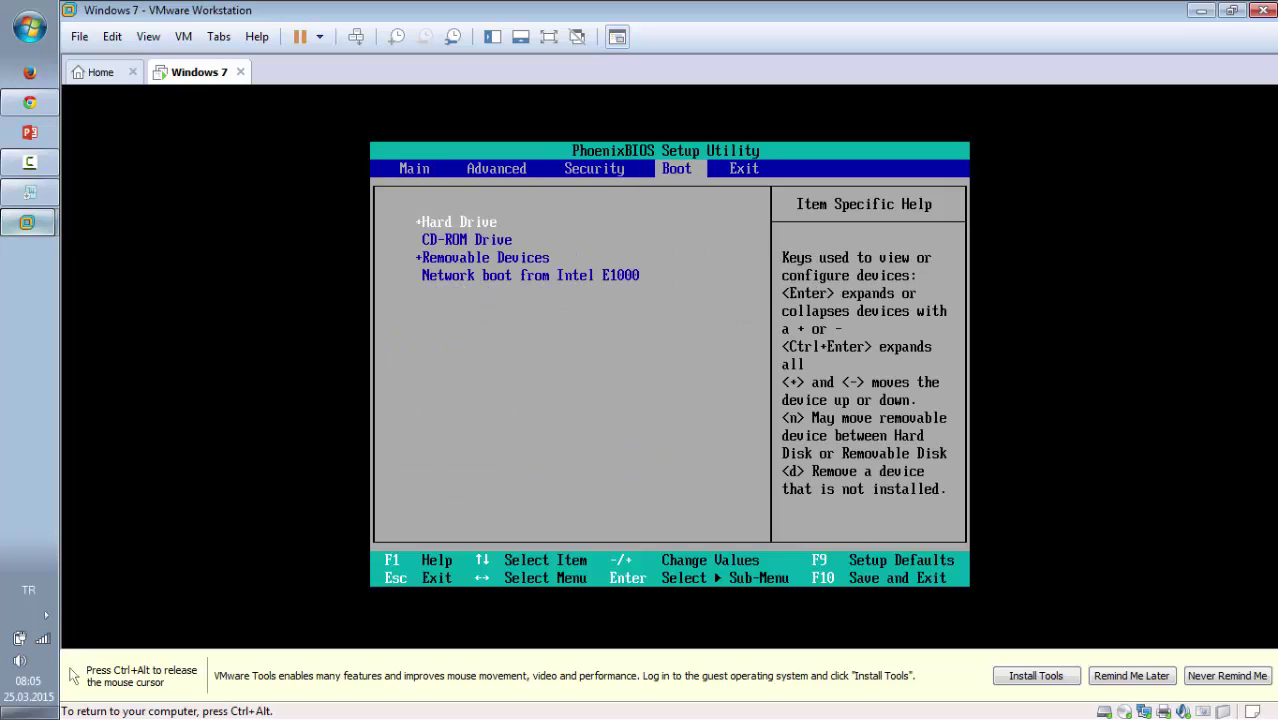
Step: Move Removable Devices to first place in the BIOS boot order, above Hard Drive
{"action": "key", "text": "Down"}
{"action": "key", "text": "Down"}
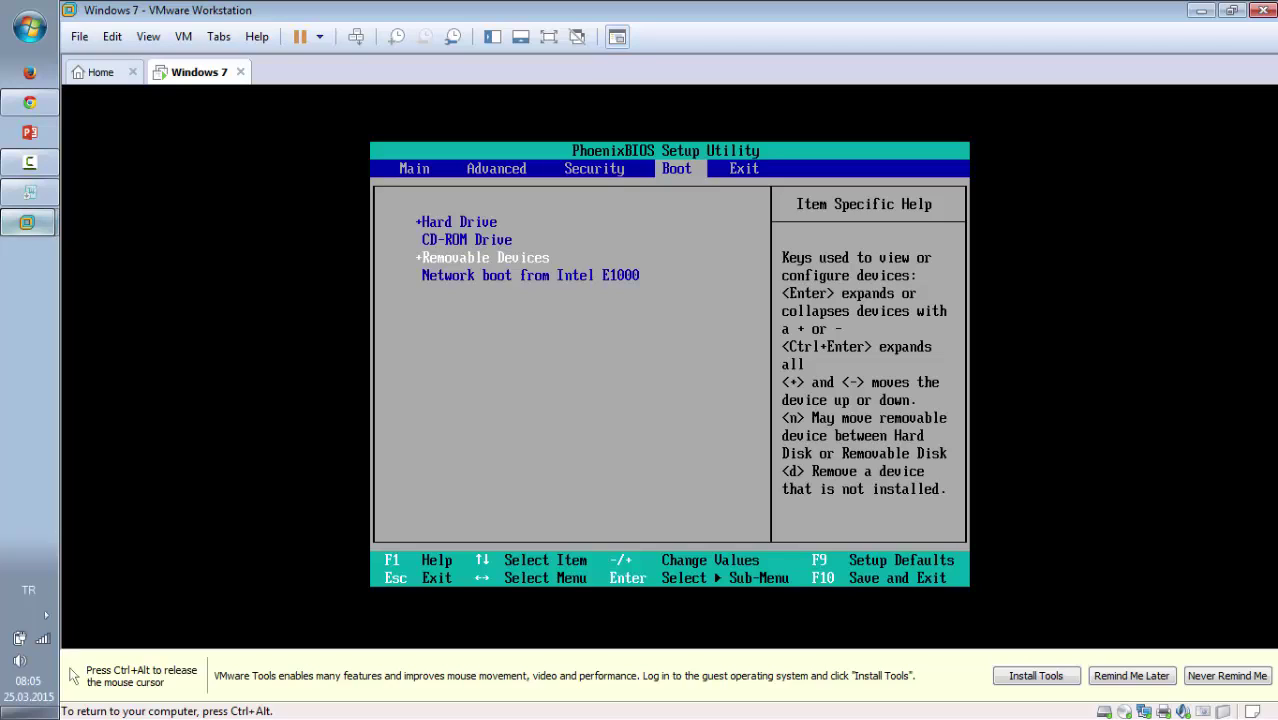
{"action": "key", "text": "minus"}
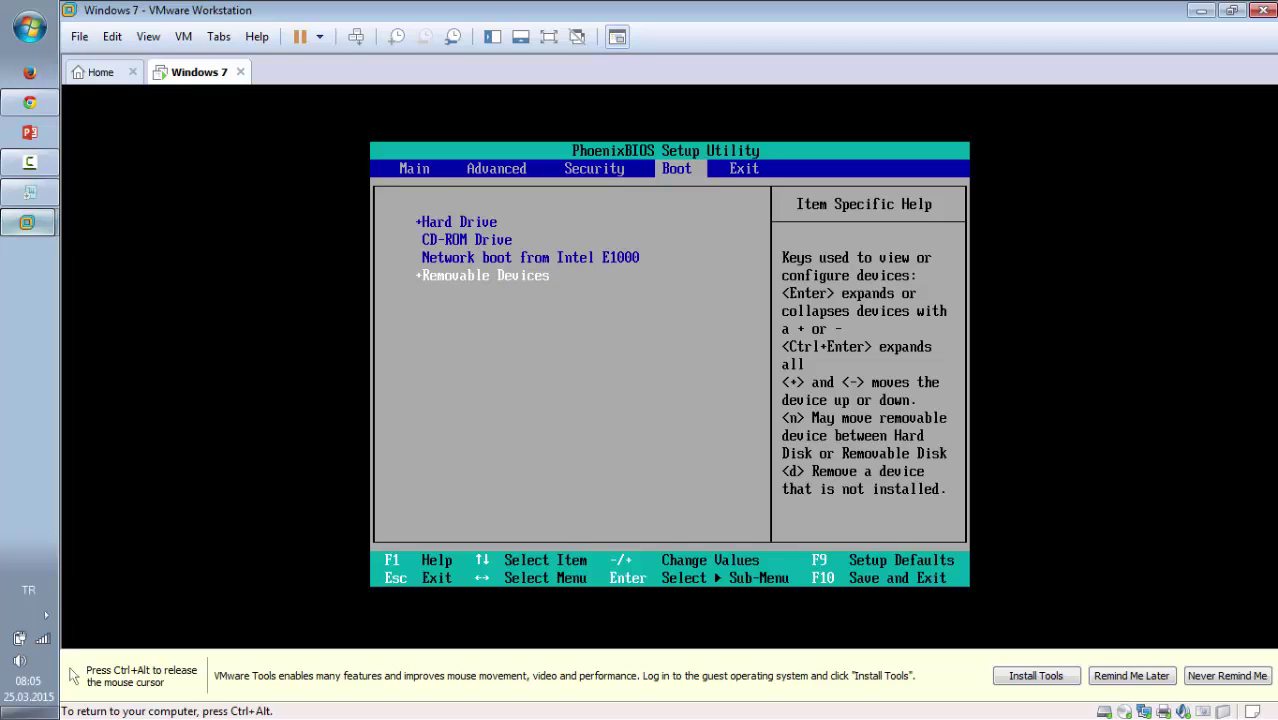
{"action": "key", "text": "plus"}
{"action": "key", "text": "plus"}
{"action": "key", "text": "plus"}
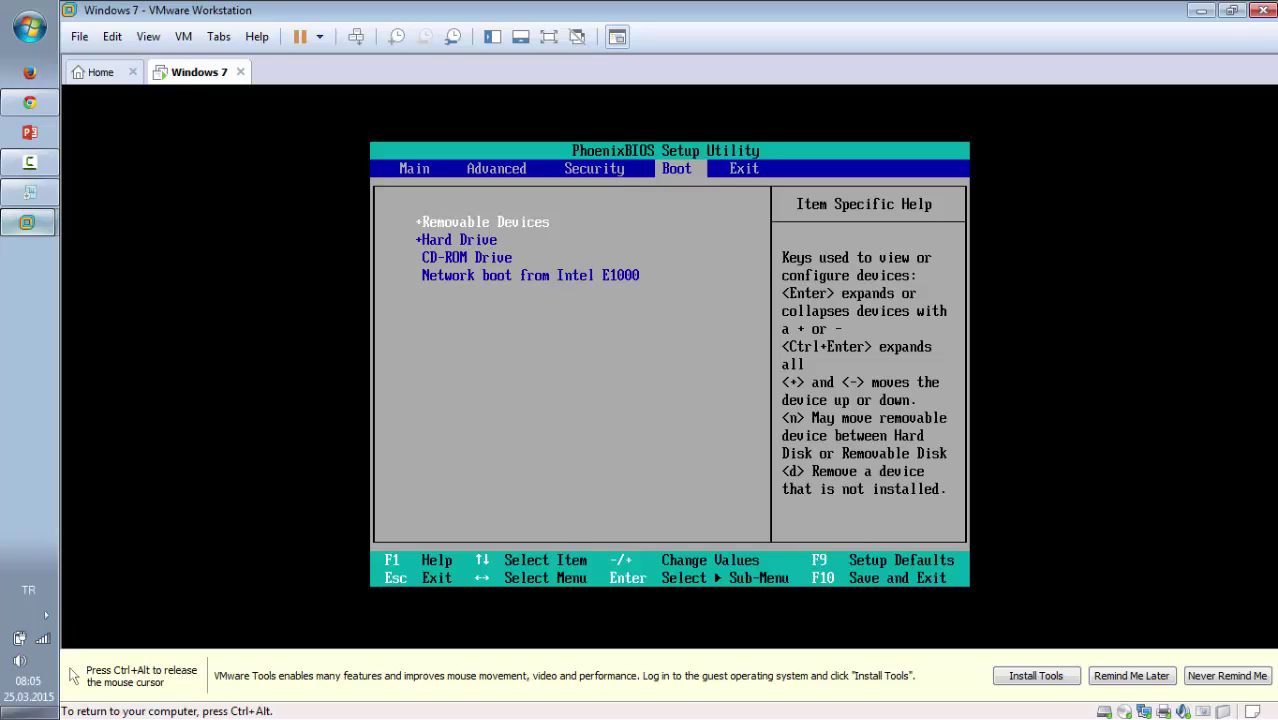
{"action": "key", "text": "ctrl+alt"}
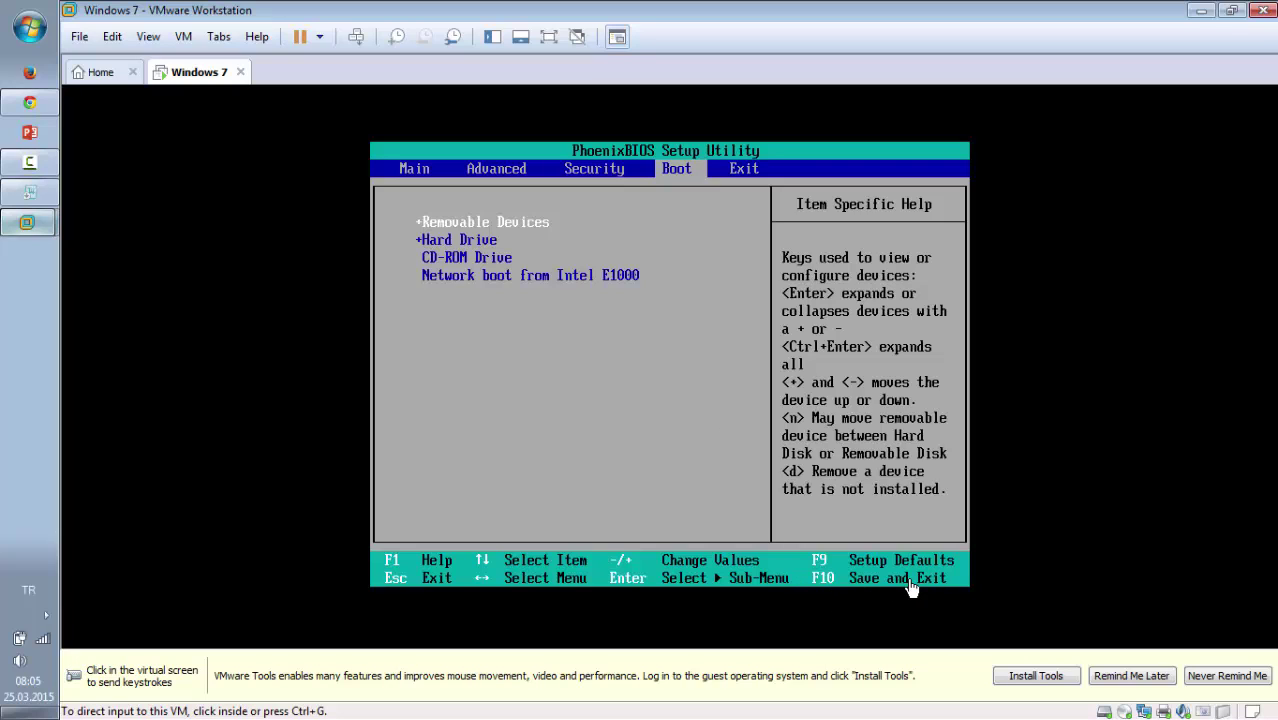
{"action": "left_click", "coordinate": [607, 380]}
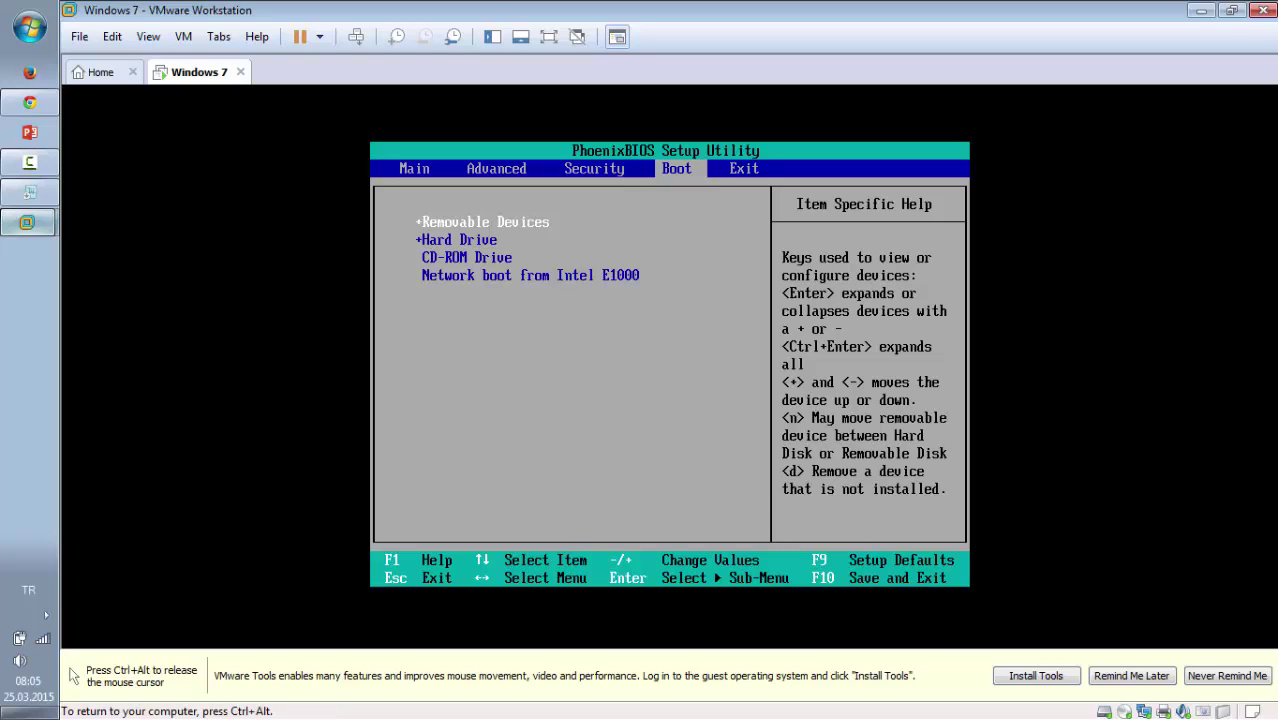